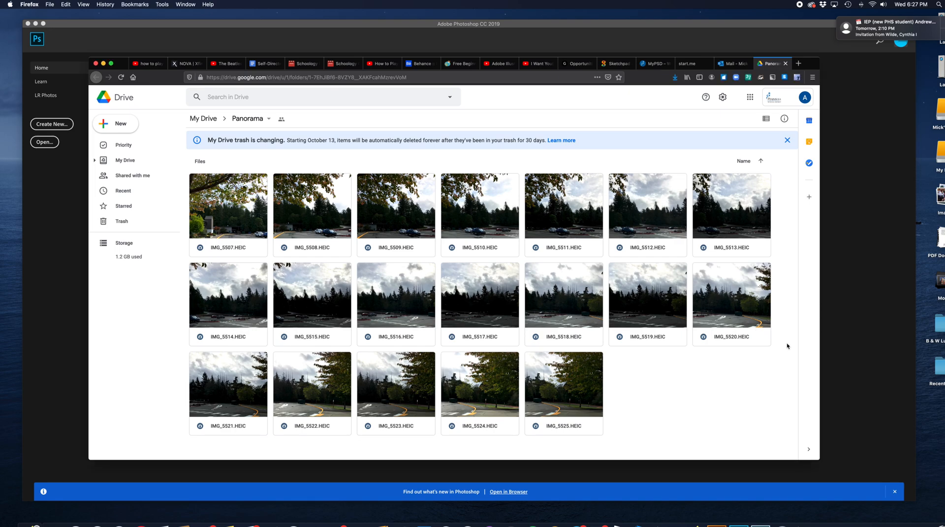
# Download photos IMG_5507 through IMG_5520 from the Drive Panorama folder and save the zip file
pyautogui.moveTo(786, 346); pyautogui.dragTo(255, 195)
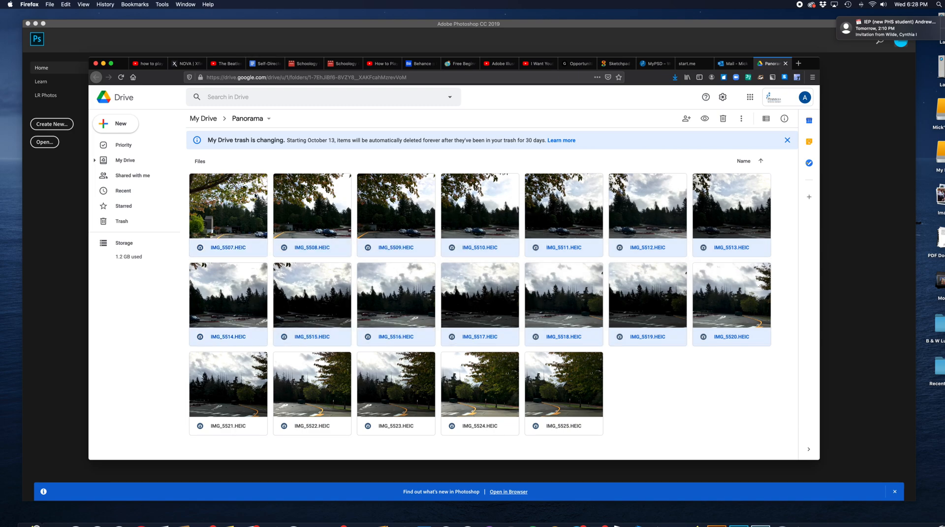
pyautogui.rightClick(473, 214)
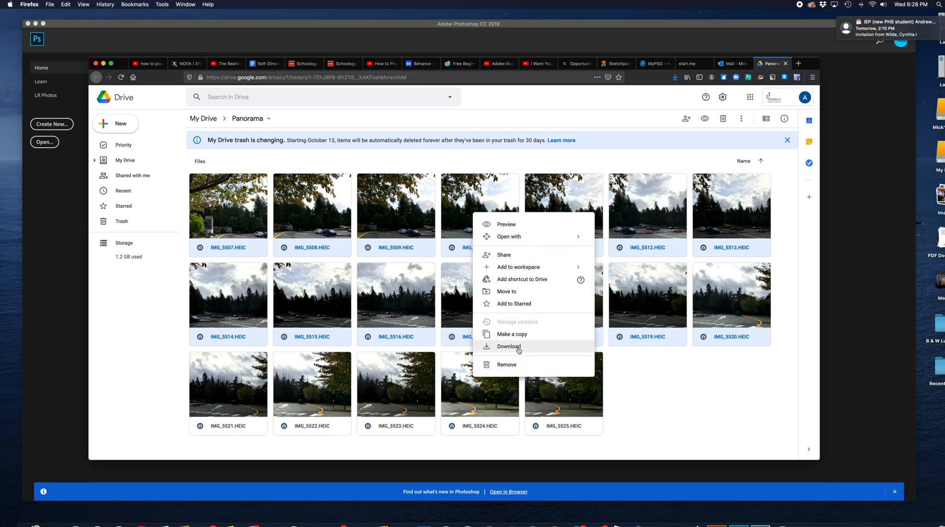
pyautogui.click(509, 346)
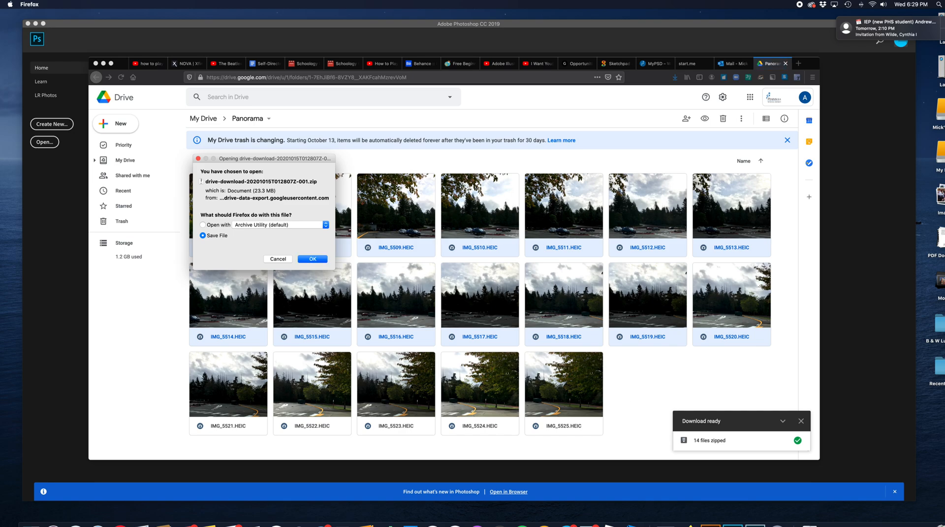
pyautogui.click(313, 260)
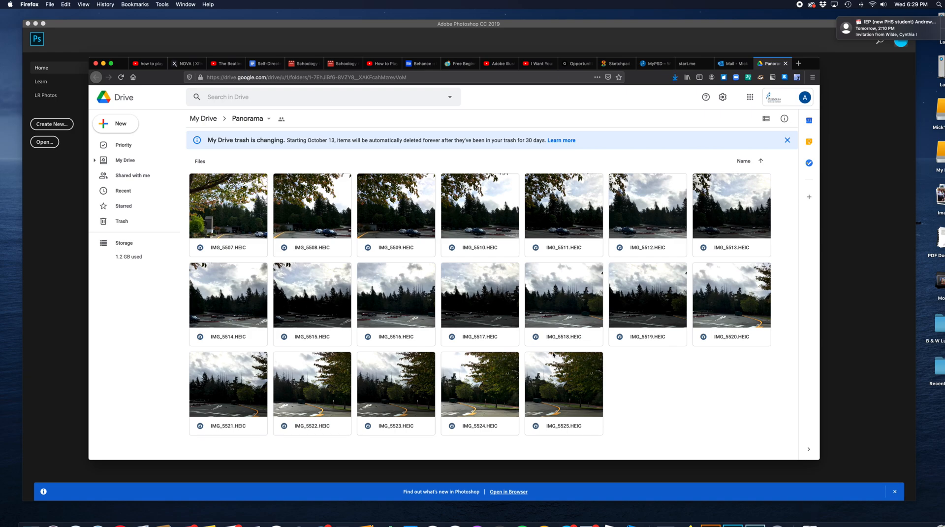
# In Finder, open the newly downloaded drive-download folder and copy all 14 HEIC photos
pyautogui.click(809, 523)
pyautogui.click(809, 523)
pyautogui.click(809, 522)
pyautogui.click(807, 510)
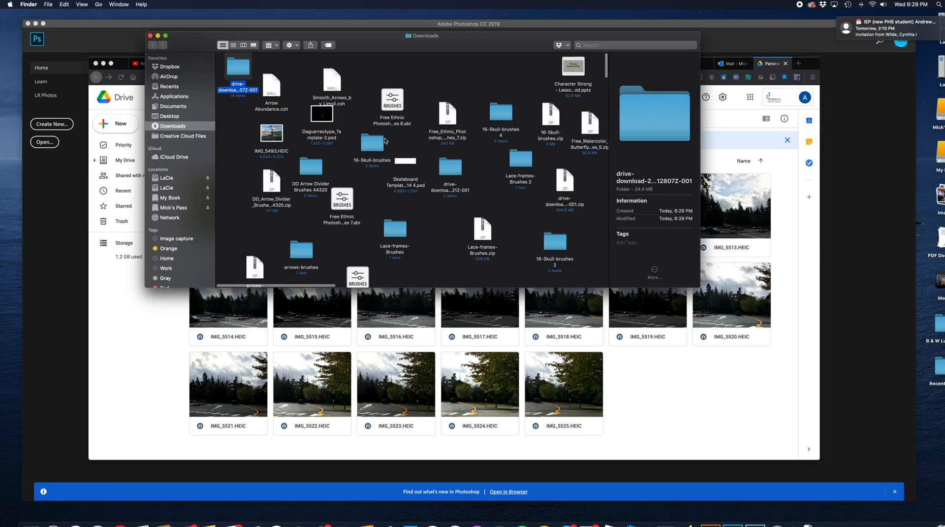
pyautogui.doubleClick(241, 71)
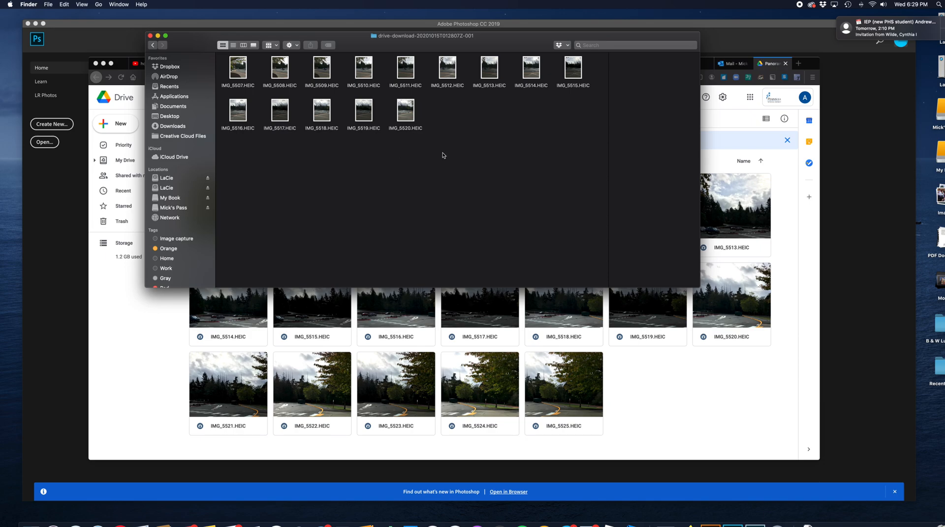
pyautogui.moveTo(598, 61); pyautogui.dragTo(235, 132)
pyautogui.rightClick(244, 75)
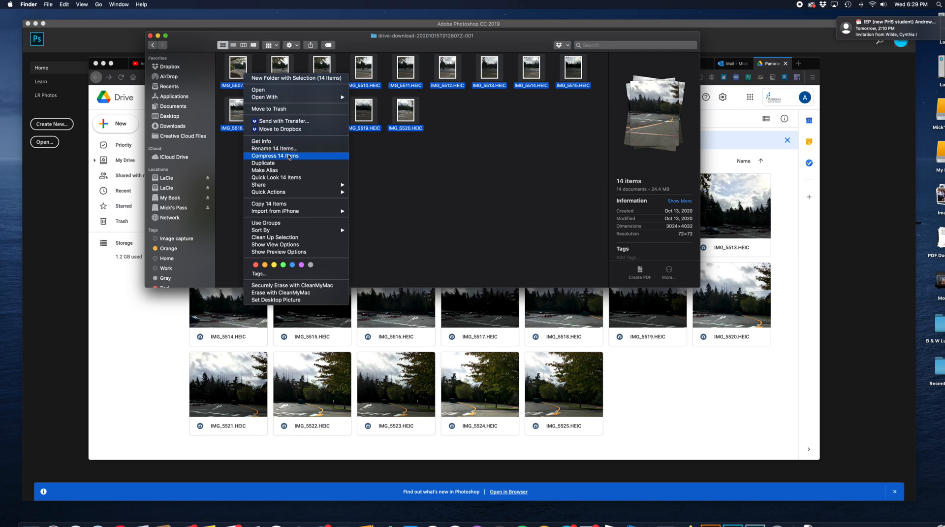
pyautogui.click(290, 203)
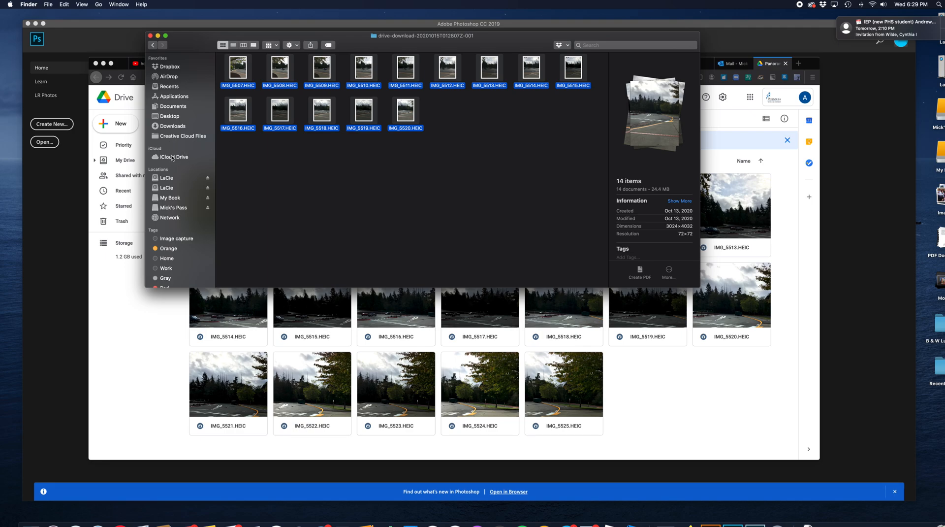
# Create a folder named Panoramic inside the Photo 1 Period 3 folder on the iCloud Drive desktop
pyautogui.click(173, 157)
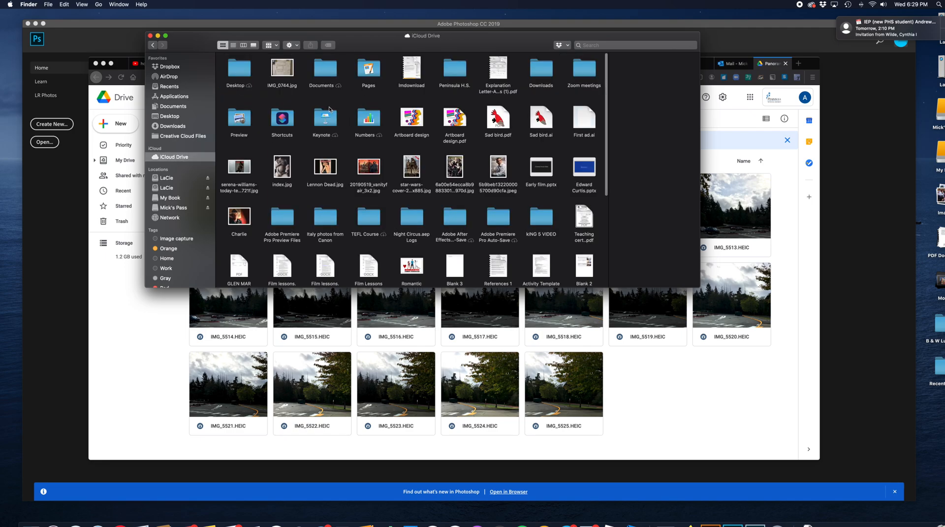
pyautogui.doubleClick(239, 69)
pyautogui.scroll(-5, 521, 213)
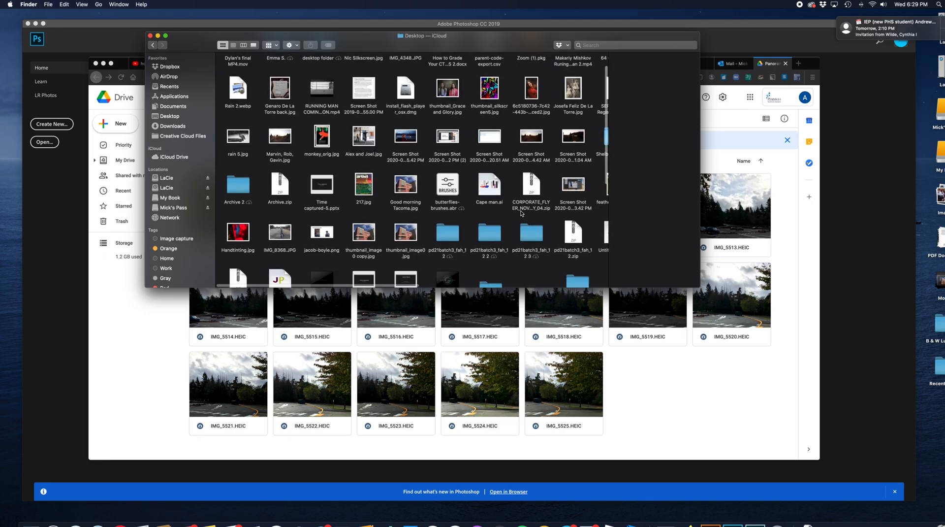
pyautogui.scroll(-3, 521, 213)
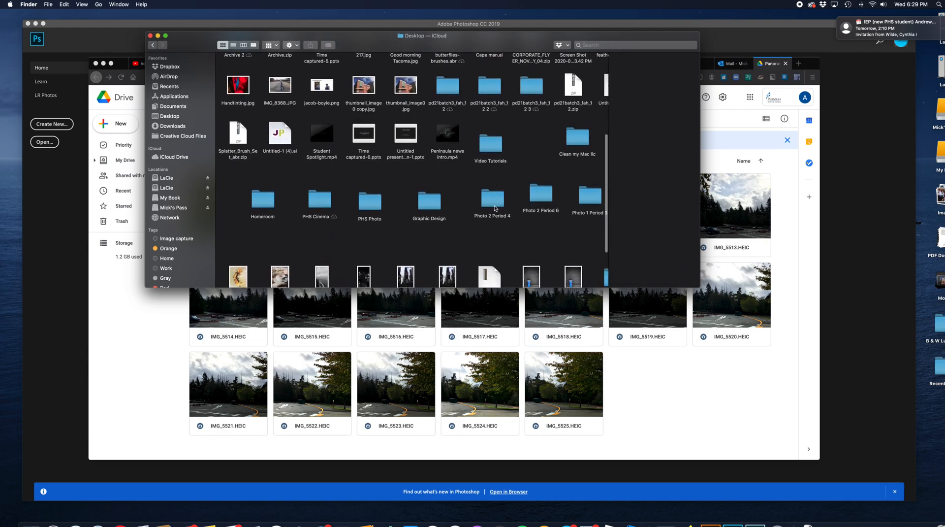
pyautogui.doubleClick(586, 201)
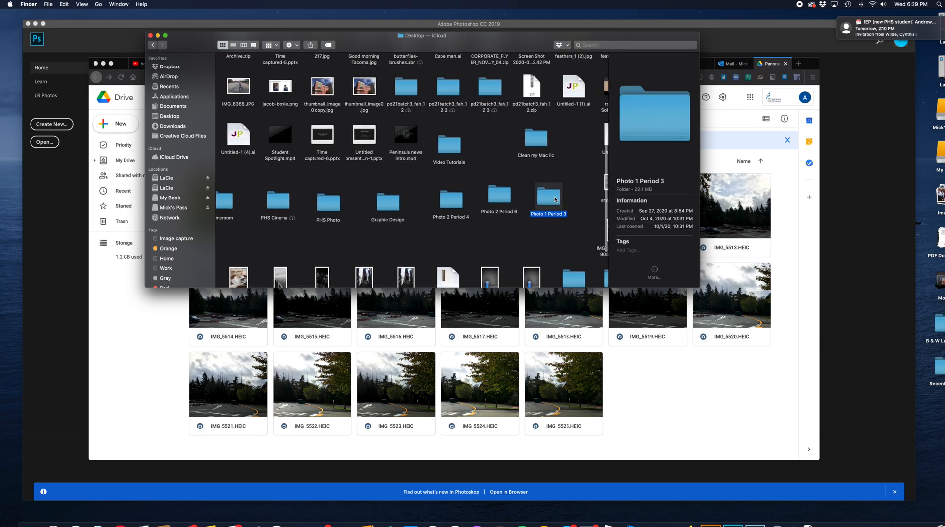
pyautogui.rightClick(387, 130)
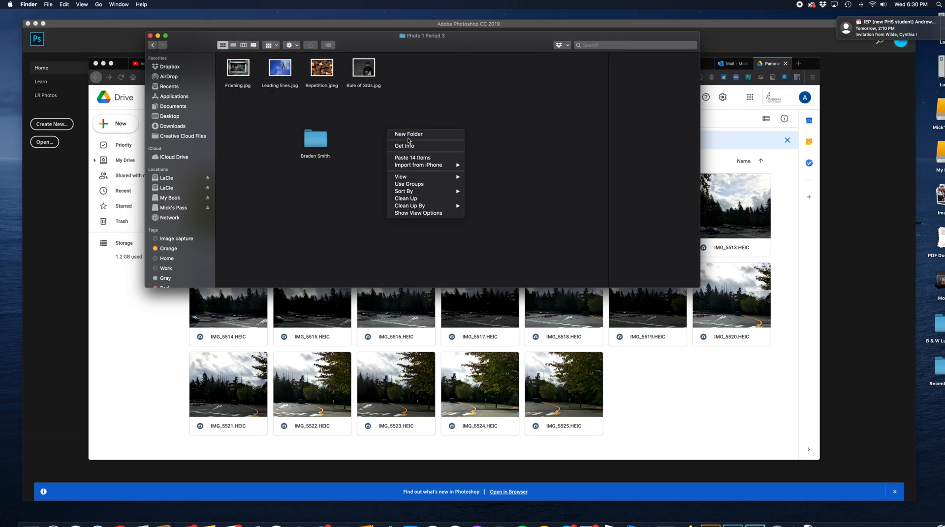
pyautogui.click(408, 134)
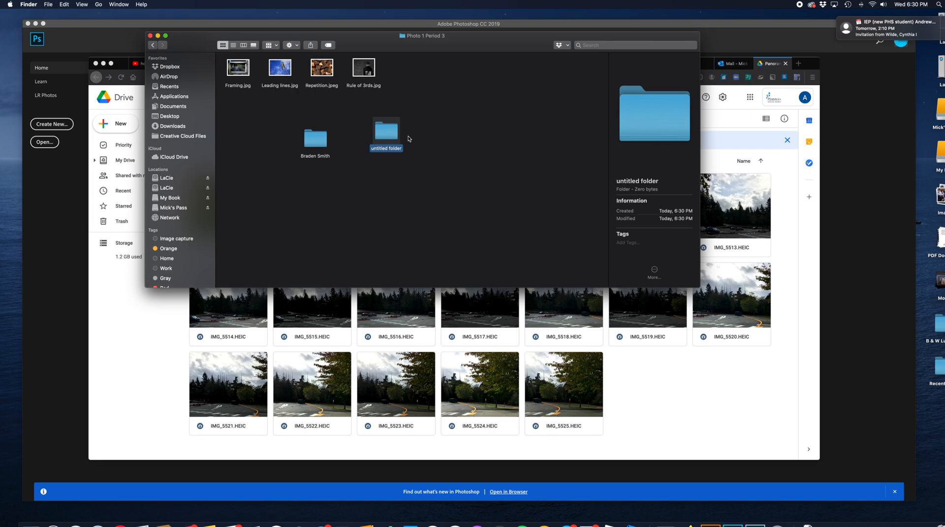
pyautogui.write('Panoramic')
pyautogui.click(436, 153)
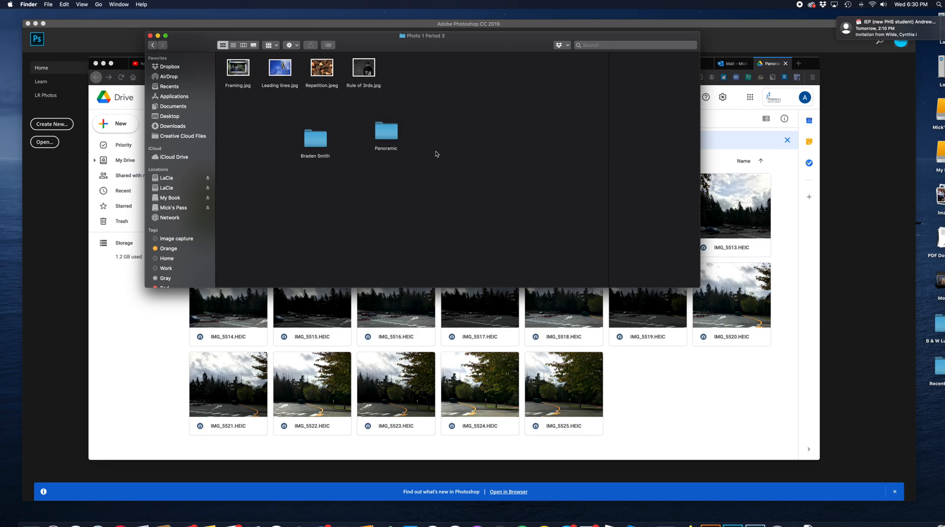
# Paste the 14 copied photos into the Panoramic folder
pyautogui.doubleClick(388, 134)
pyautogui.rightClick(301, 99)
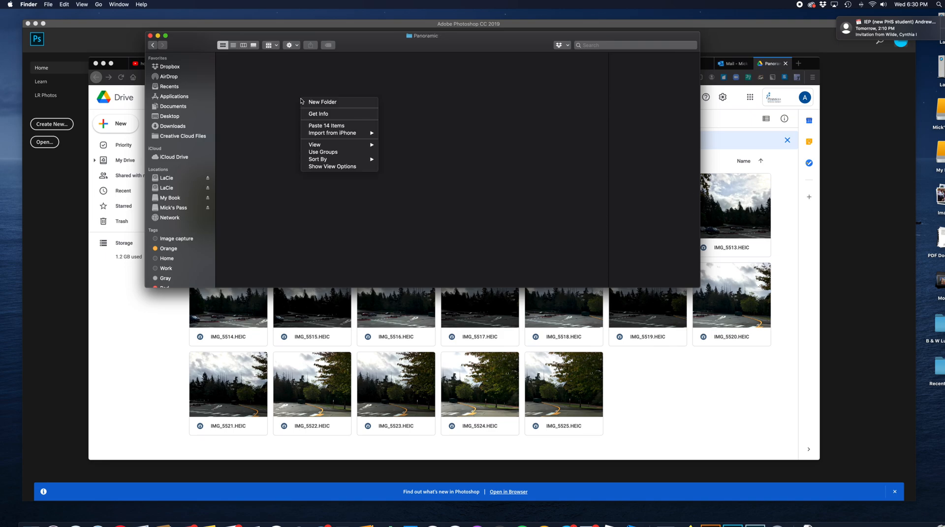
pyautogui.click(320, 126)
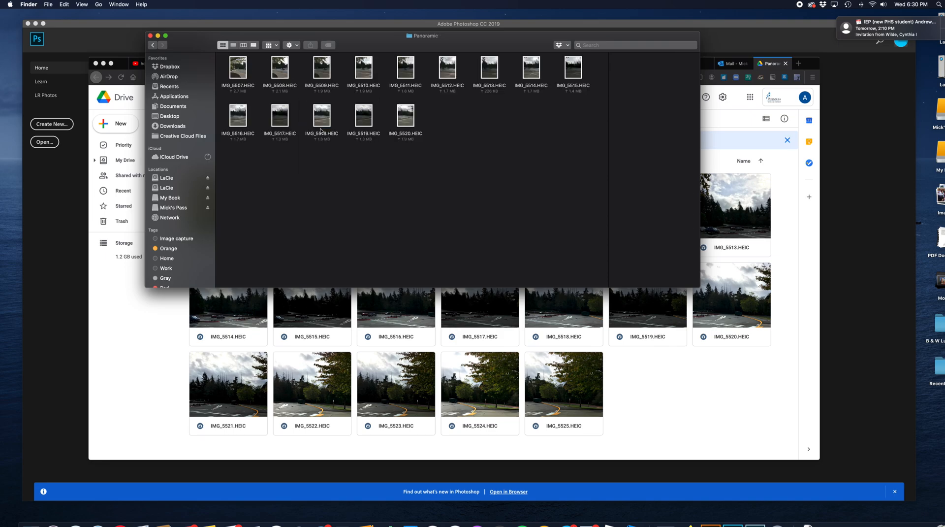
# Close the Finder window, minimize the browser and switch to Photoshop
pyautogui.click(150, 36)
pyautogui.click(103, 63)
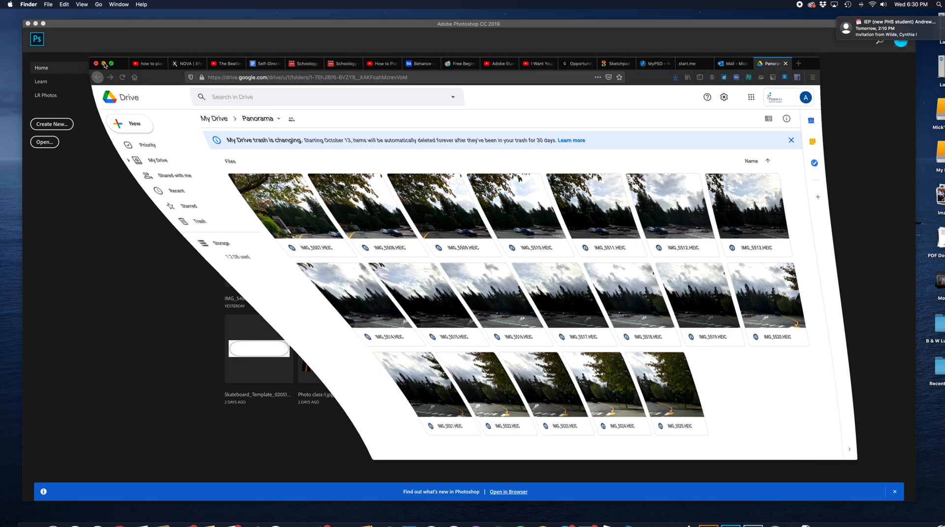
pyautogui.click(130, 23)
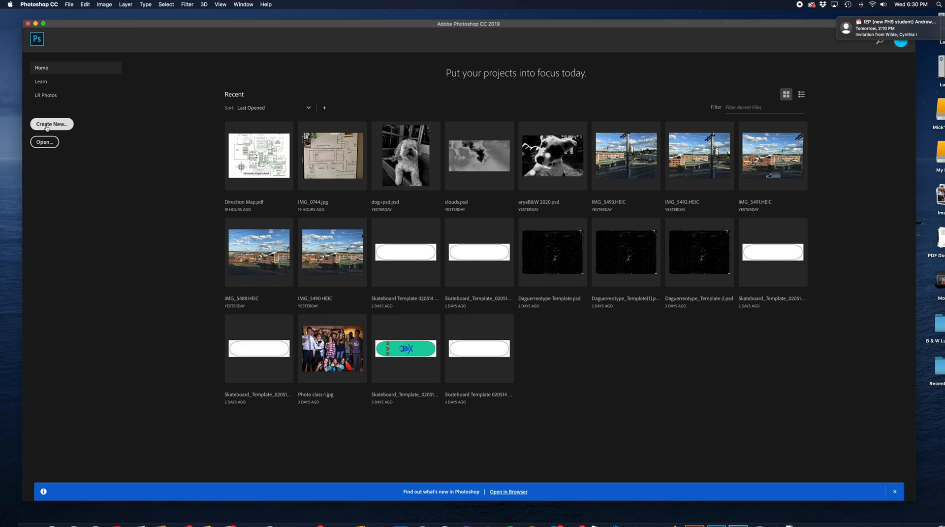
# Open all 14 photos, IMG_5507 to IMG_5520, from the Panoramic folder in Photo 1 Period 3 on the iCloud desktop
pyautogui.click(45, 142)
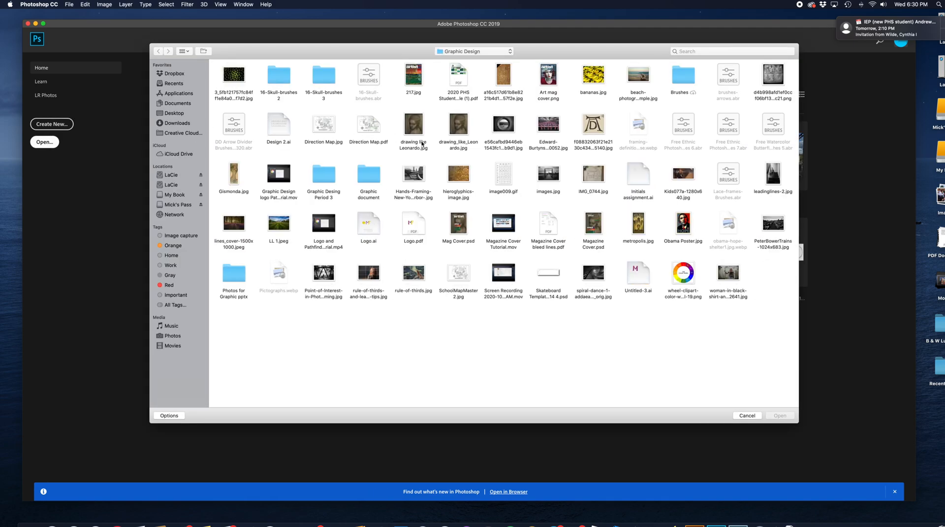
pyautogui.click(177, 153)
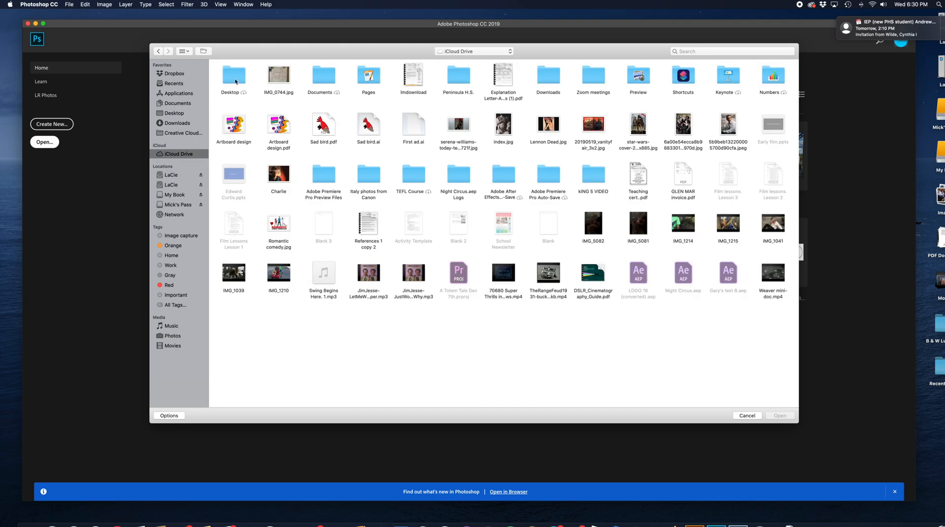
pyautogui.click(236, 81)
pyautogui.doubleClick(235, 81)
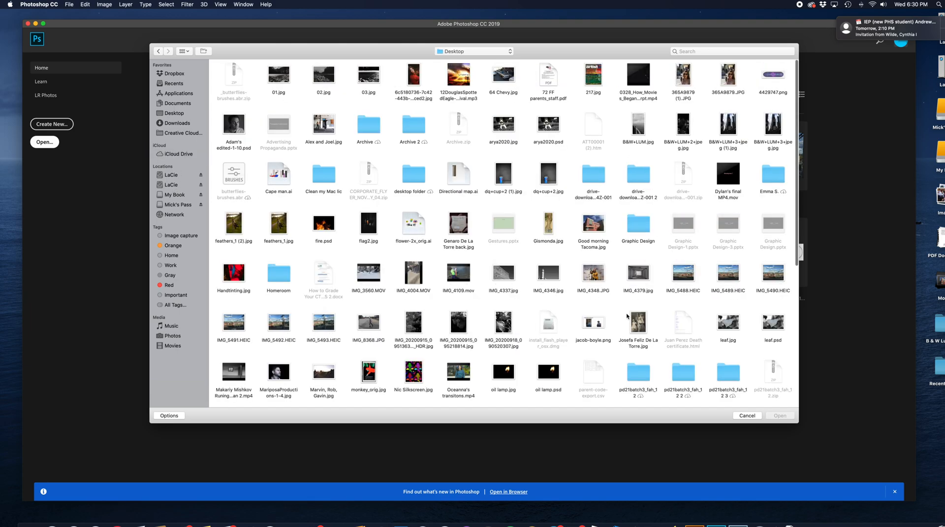
pyautogui.scroll(-5, 642, 319)
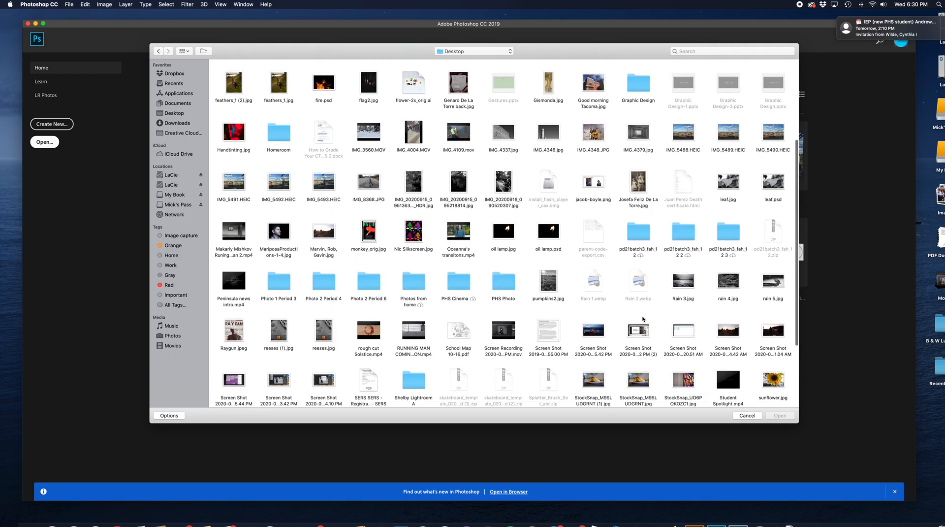
pyautogui.scroll(-1, 642, 319)
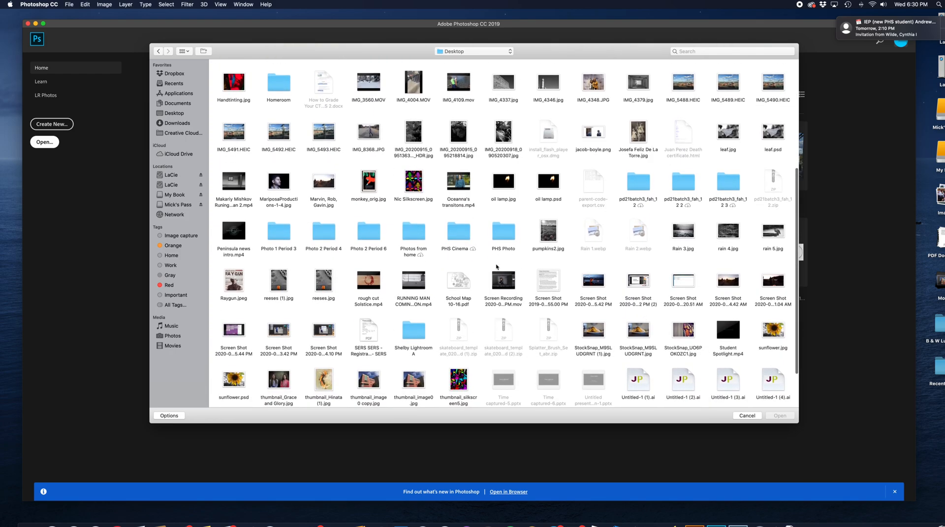
pyautogui.doubleClick(278, 237)
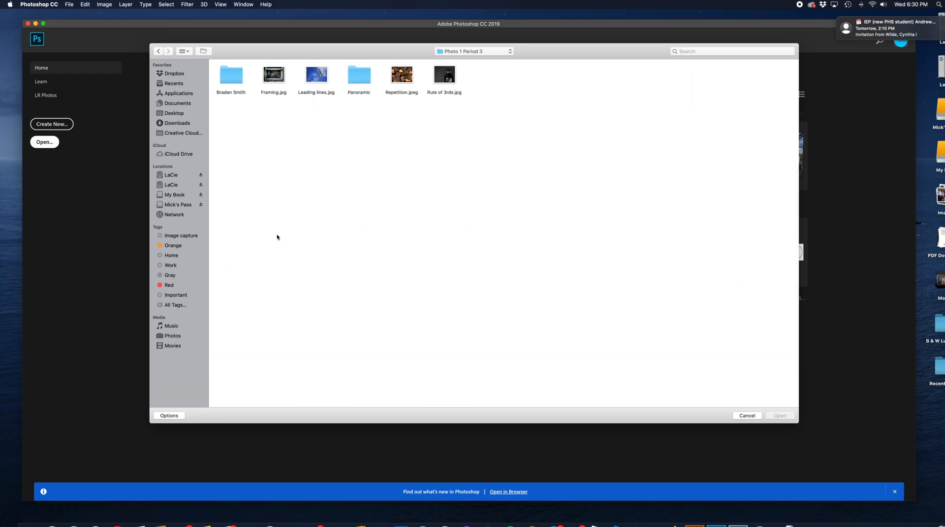
pyautogui.doubleClick(360, 76)
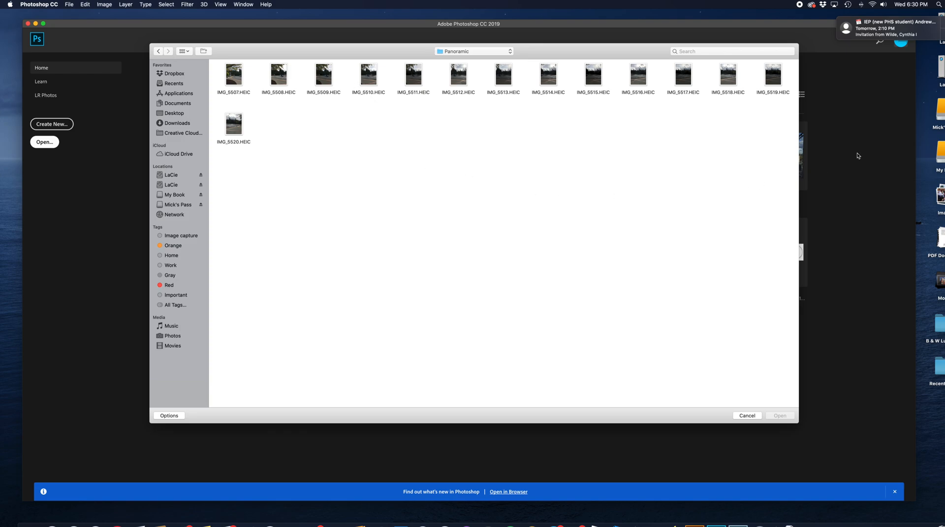
pyautogui.moveTo(791, 73); pyautogui.dragTo(240, 141)
pyautogui.click(780, 417)
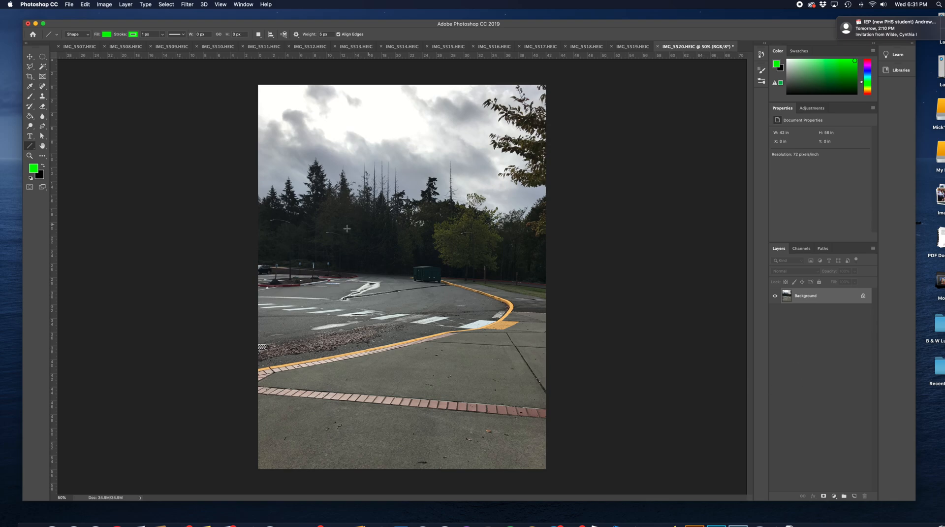
# Review the opened photos in sequence from IMG_5507 to IMG_5515, and return to IMG_5507
pyautogui.click(72, 46)
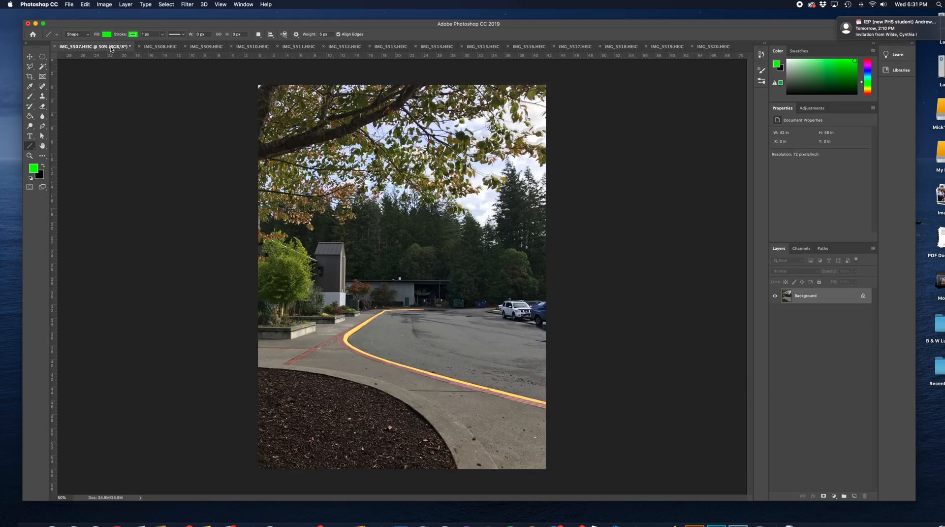
pyautogui.click(155, 48)
pyautogui.click(207, 48)
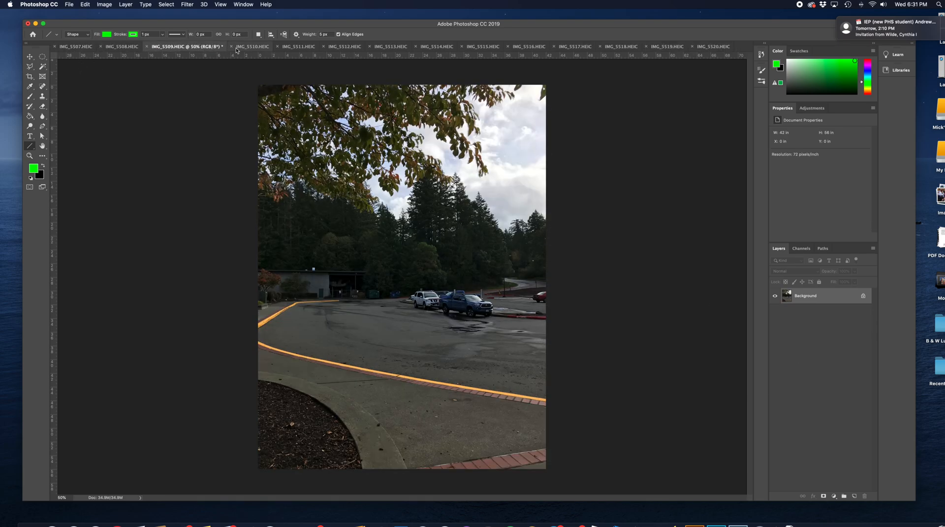
pyautogui.click(245, 49)
pyautogui.click(301, 49)
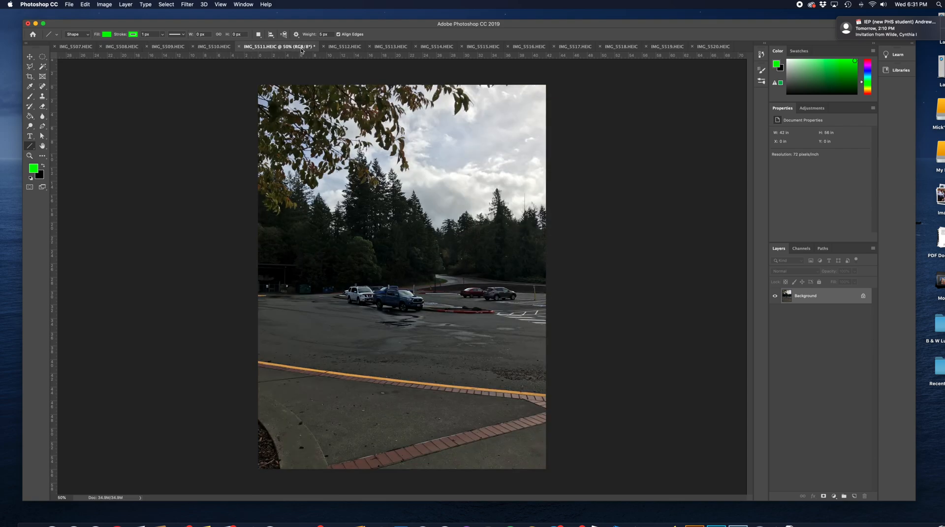
pyautogui.click(353, 50)
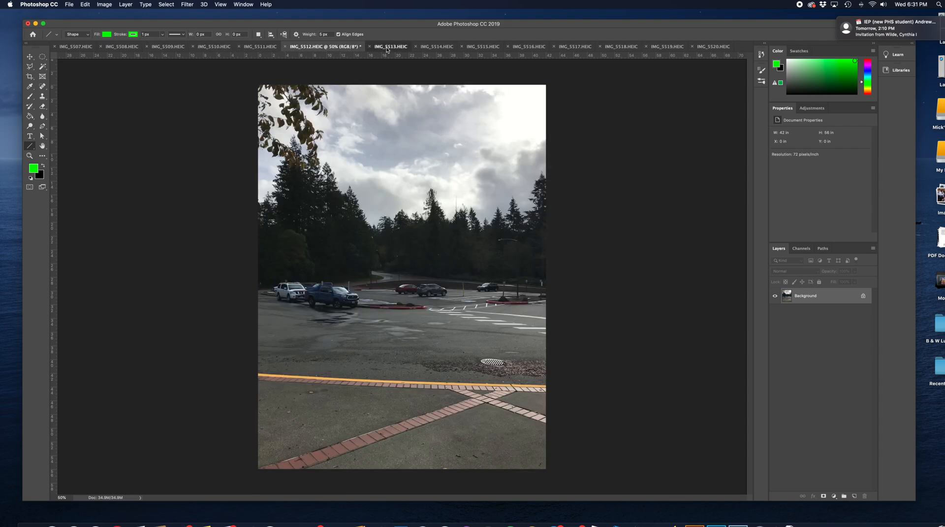
pyautogui.click(387, 49)
pyautogui.click(429, 49)
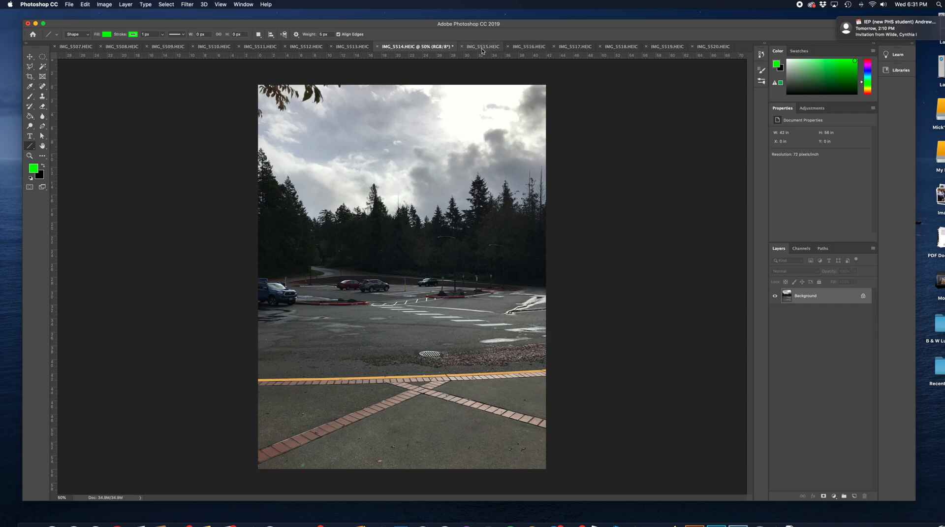
pyautogui.click(482, 47)
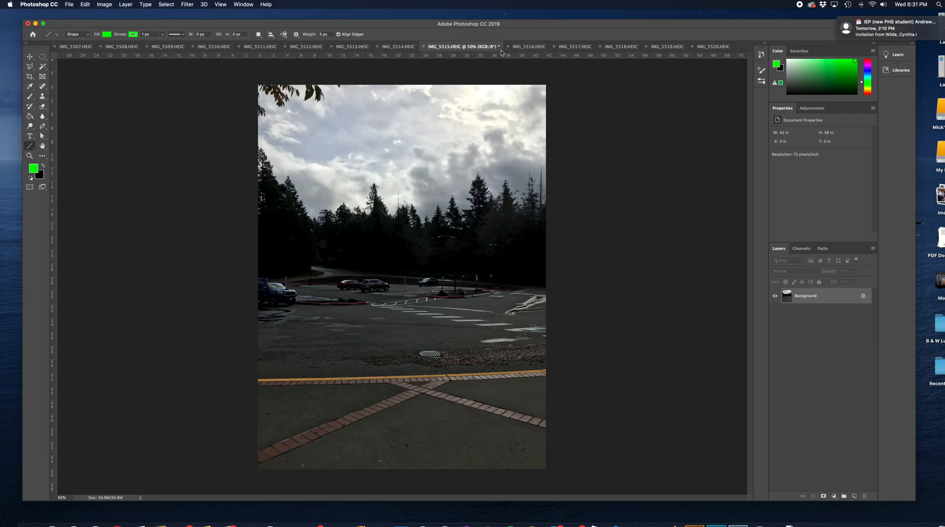
pyautogui.click(69, 48)
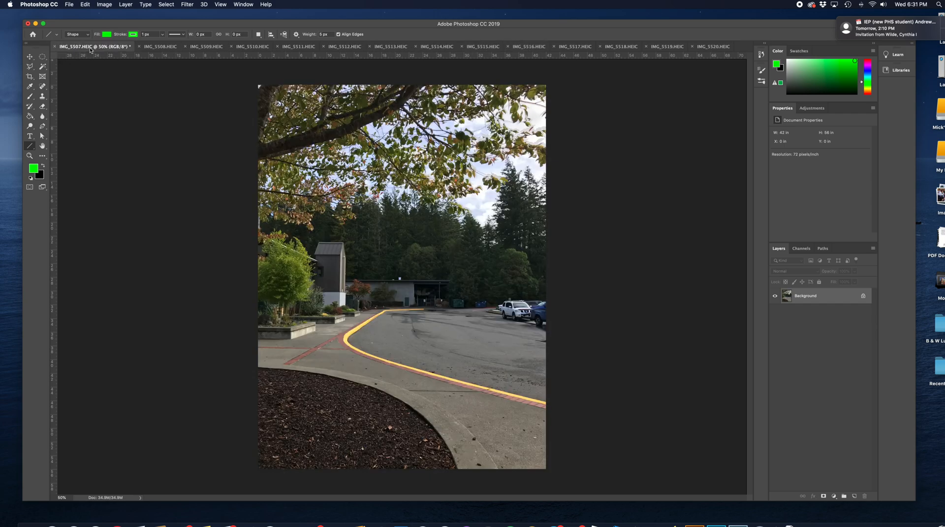
# Start a Photomerge for combining the photos into a panorama
pyautogui.click(69, 5)
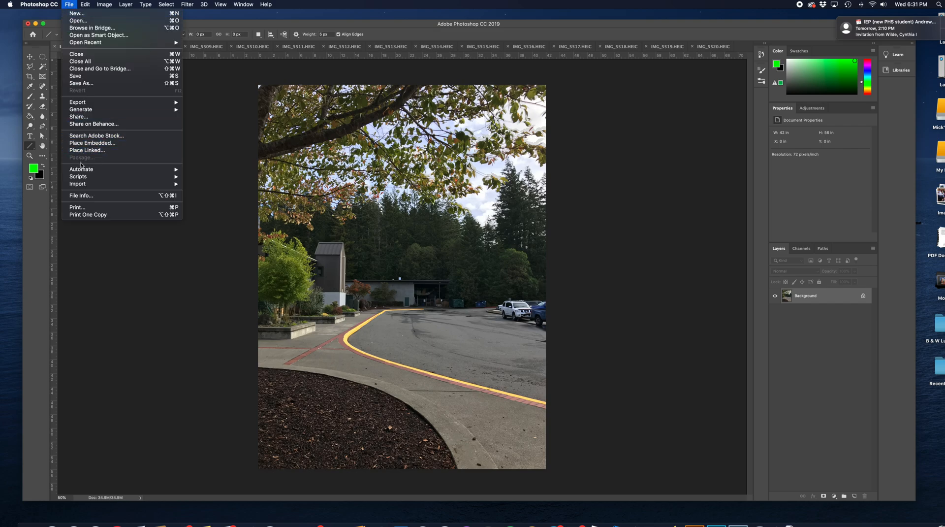
pyautogui.moveTo(85, 170)
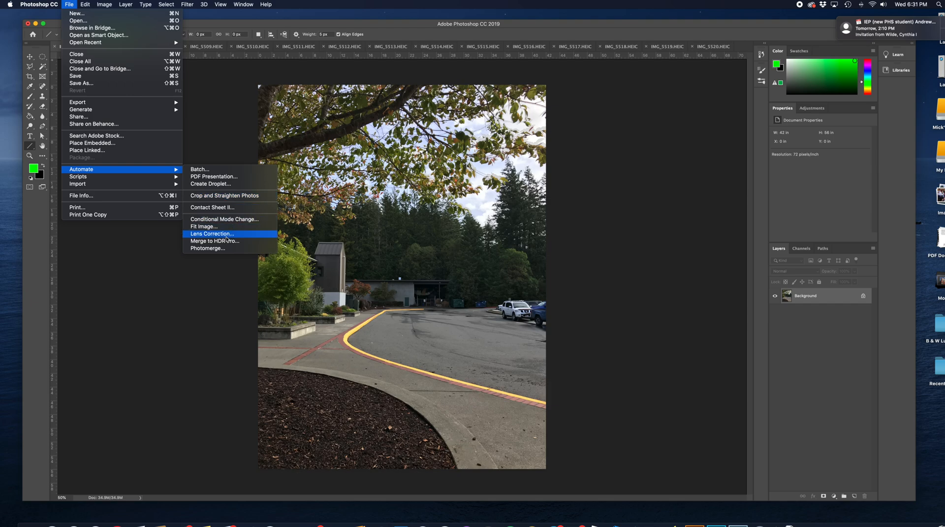
pyautogui.click(207, 248)
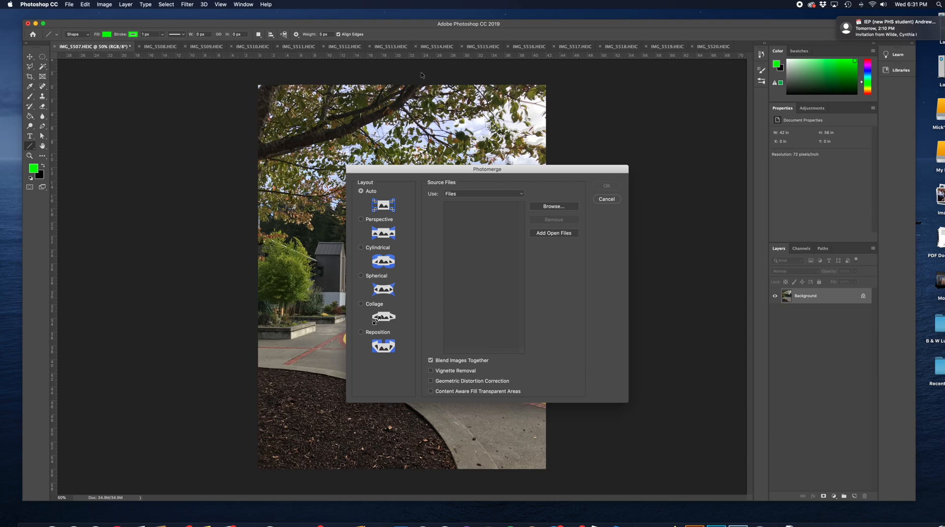
# Try to add all the open files as Photomerge source files
pyautogui.click(557, 233)
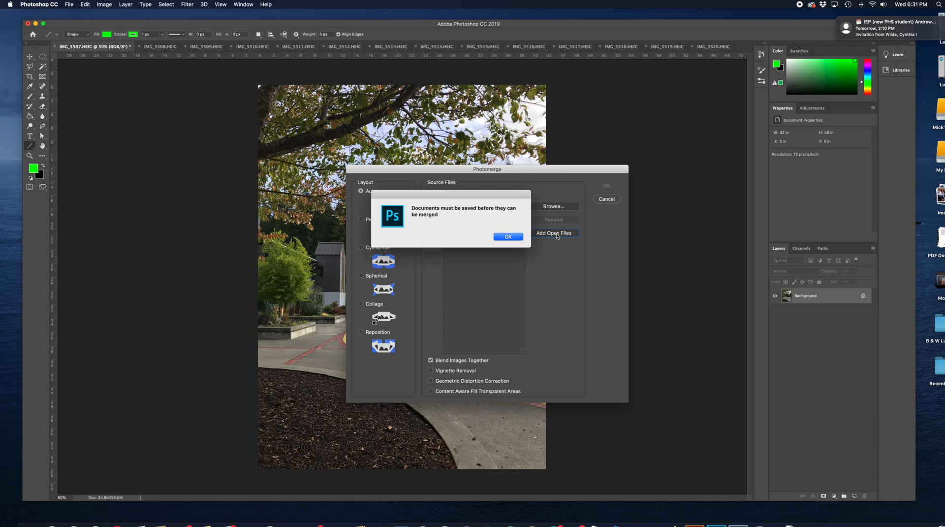
pyautogui.click(508, 236)
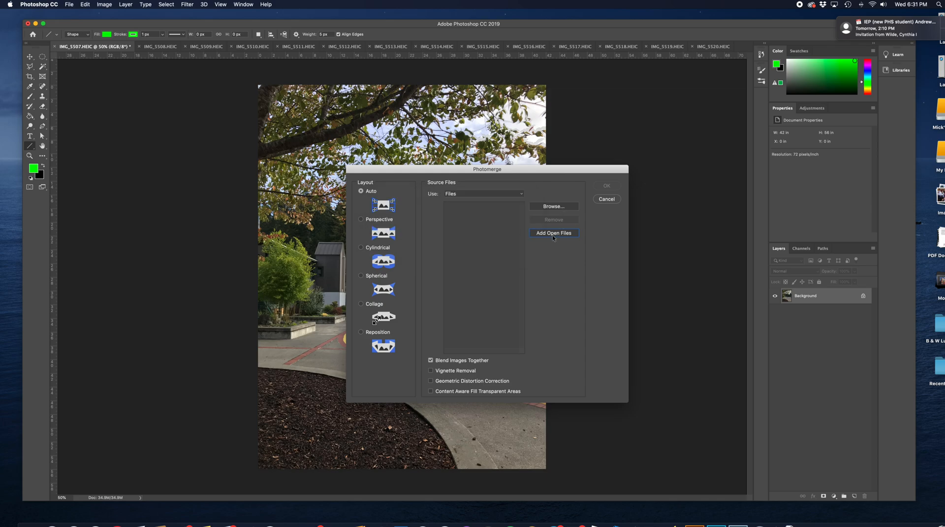
pyautogui.click(553, 235)
pyautogui.click(508, 238)
# Add photos IMG_5507 to IMG_5520 from the Panoramic folder as source files and merge them with the Auto layout and image blending
pyautogui.click(557, 207)
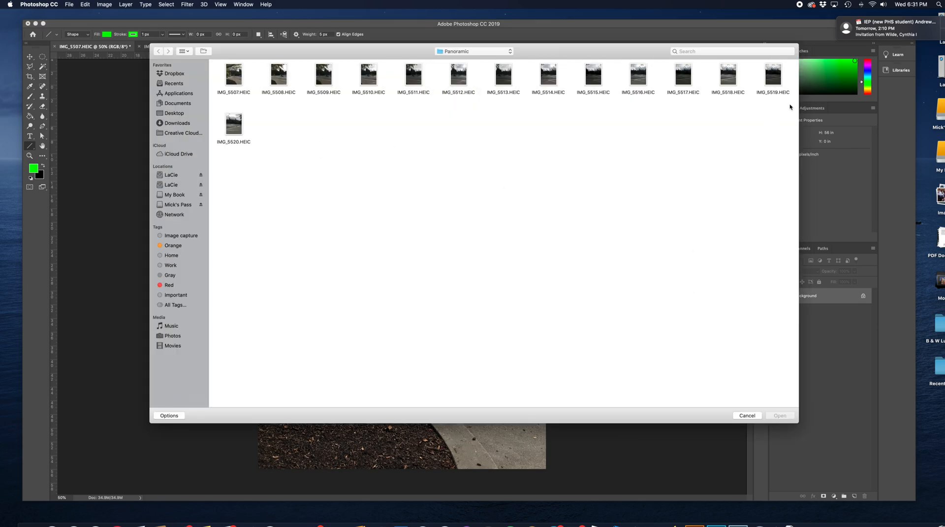
pyautogui.moveTo(793, 78); pyautogui.dragTo(220, 143)
pyautogui.click(779, 416)
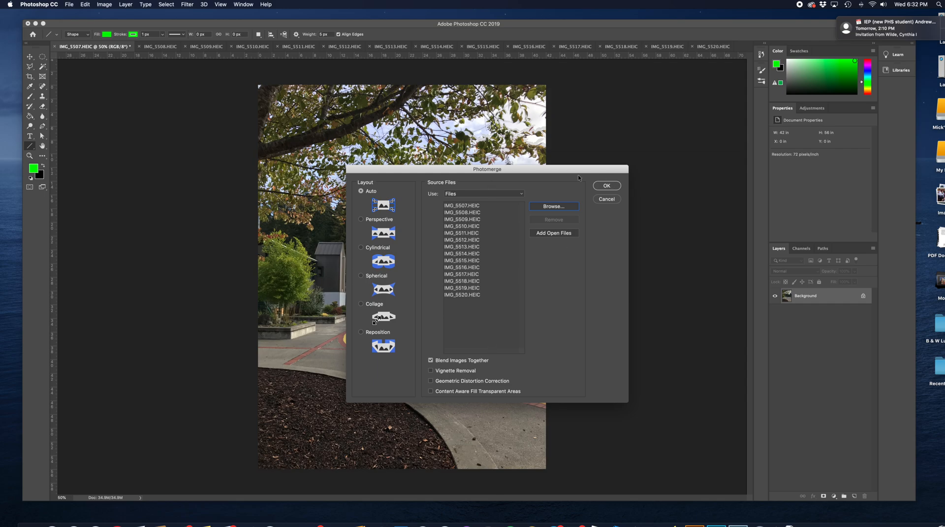
pyautogui.click(608, 187)
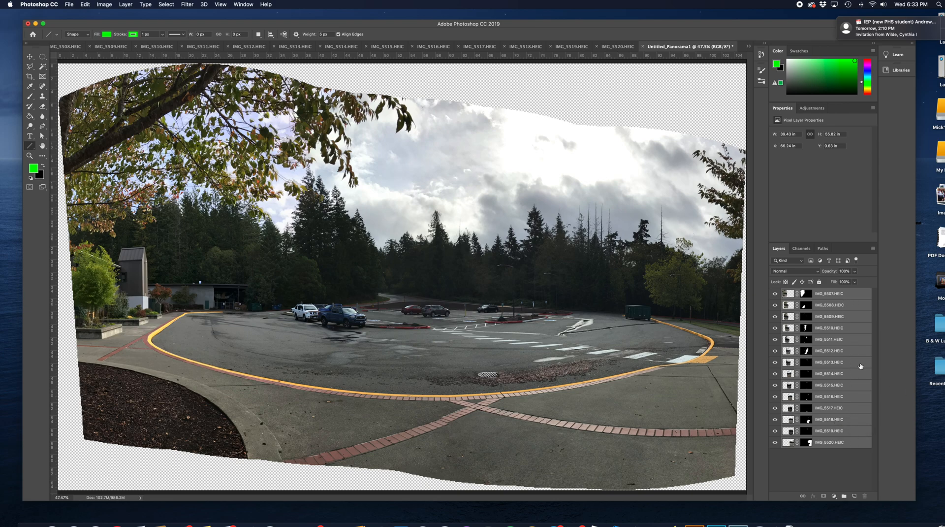
# Merge all the panorama's photo layers into a single layer
pyautogui.rightClick(848, 295)
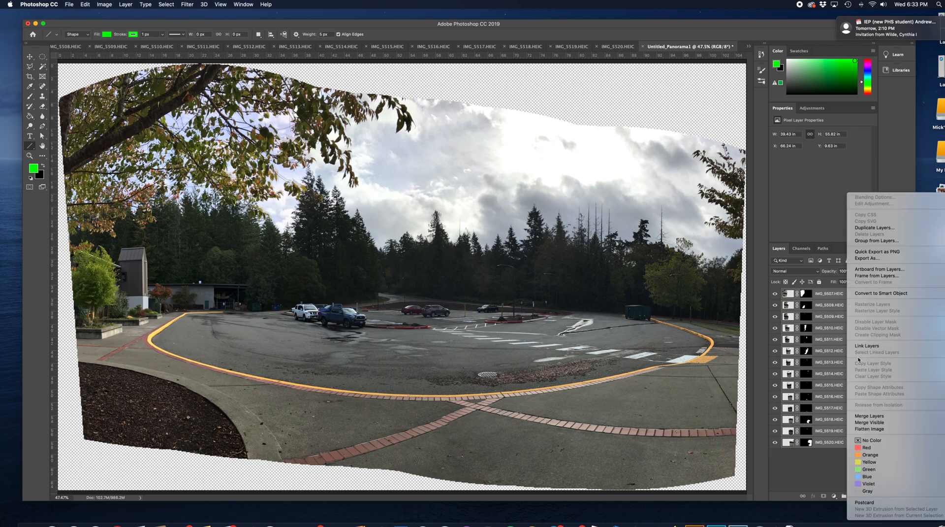
pyautogui.click(860, 416)
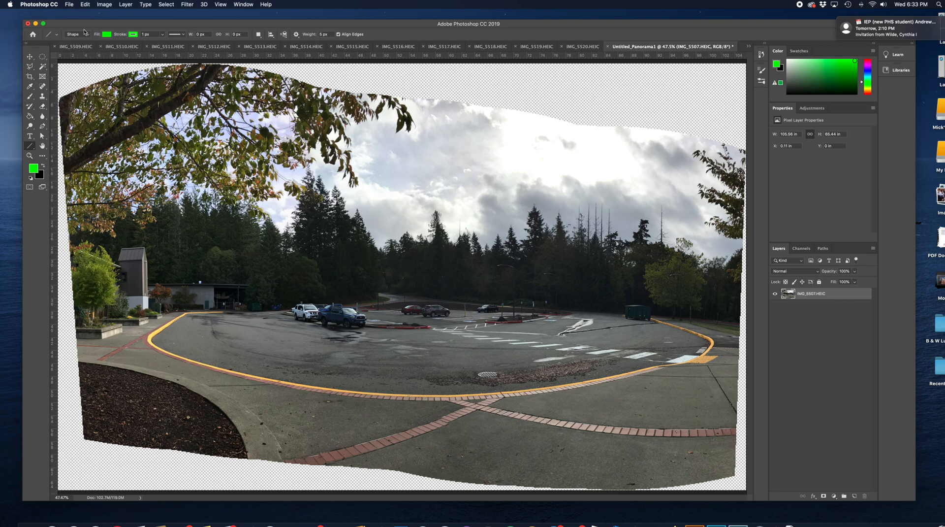
pyautogui.click(105, 5)
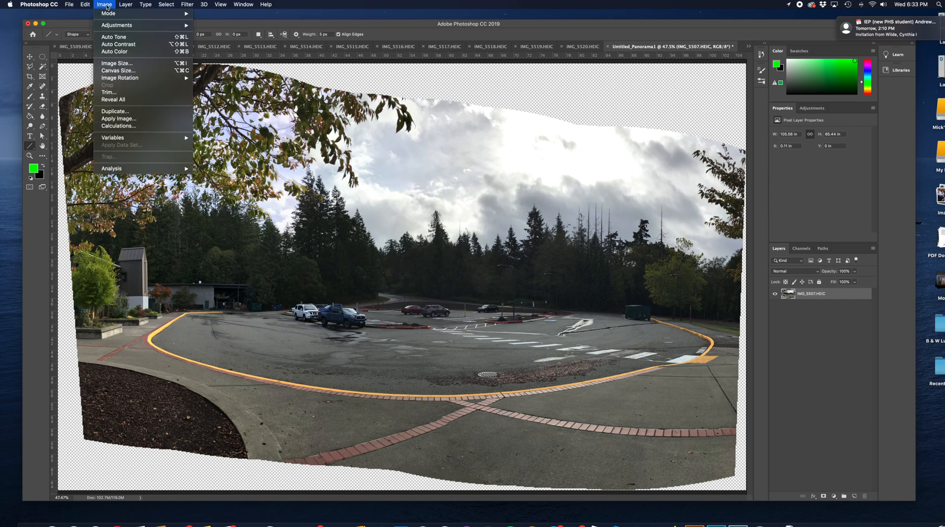
pyautogui.moveTo(87, 6)
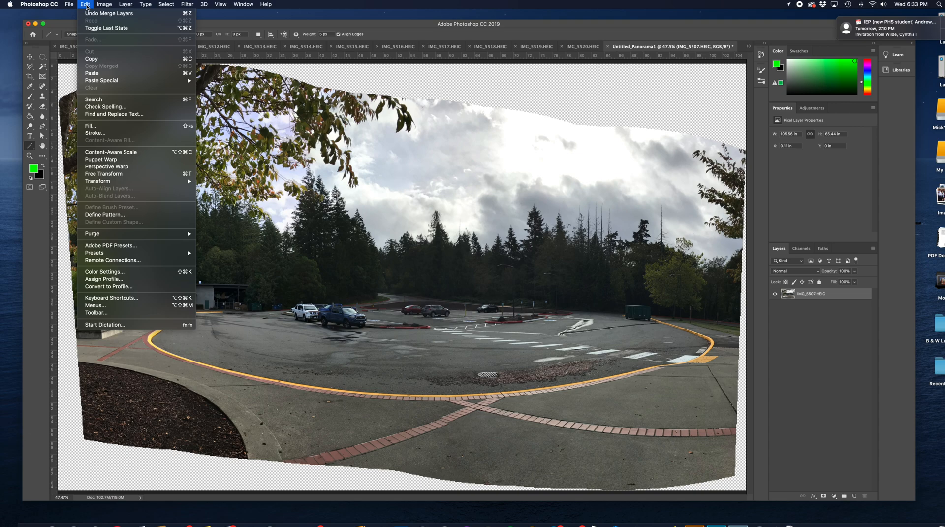
pyautogui.click(86, 7)
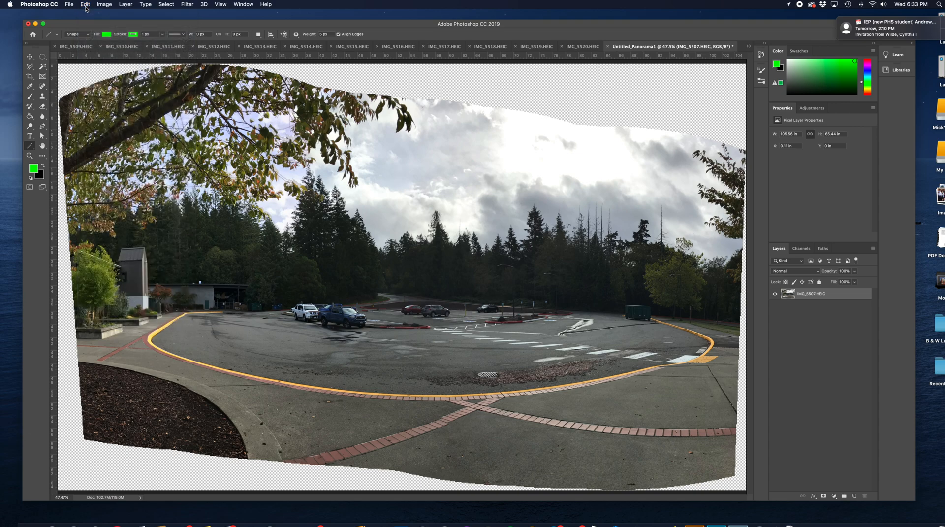
pyautogui.click(69, 6)
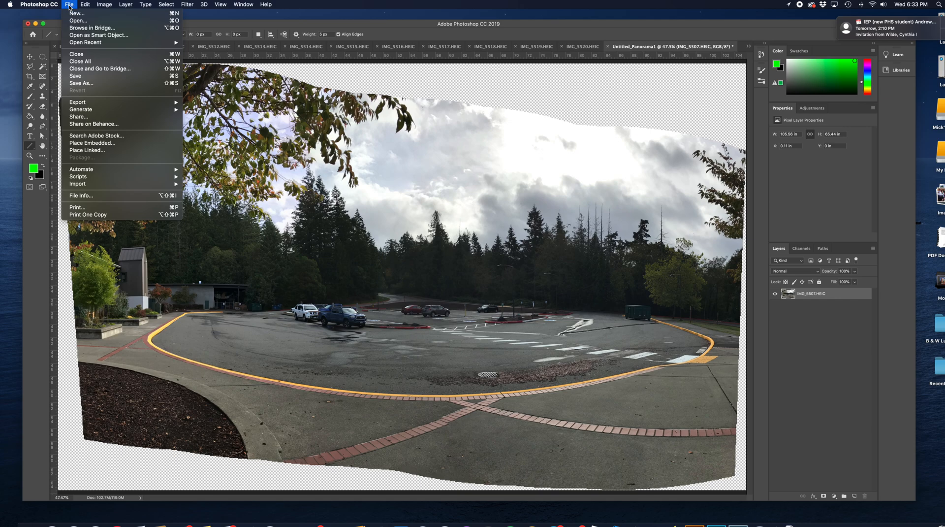
pyautogui.click(87, 6)
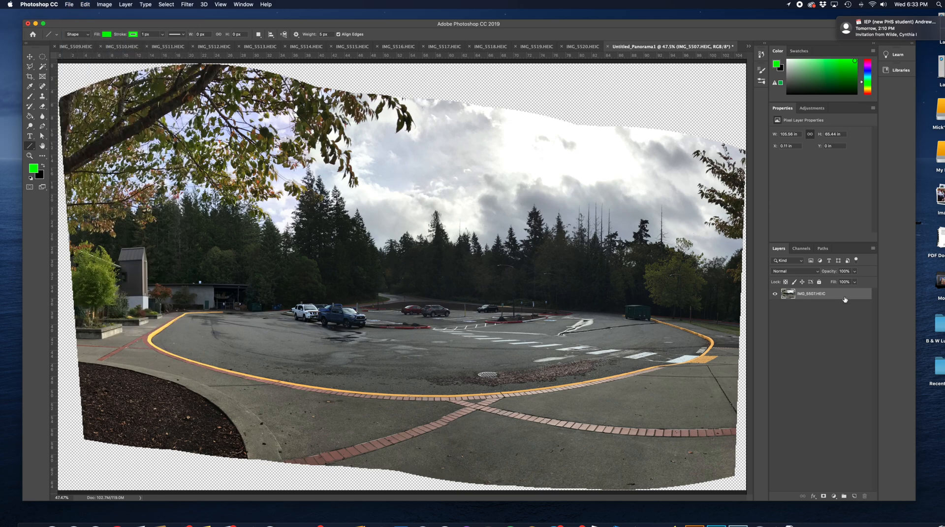
pyautogui.click(843, 320)
pyautogui.click(843, 299)
pyautogui.click(84, 5)
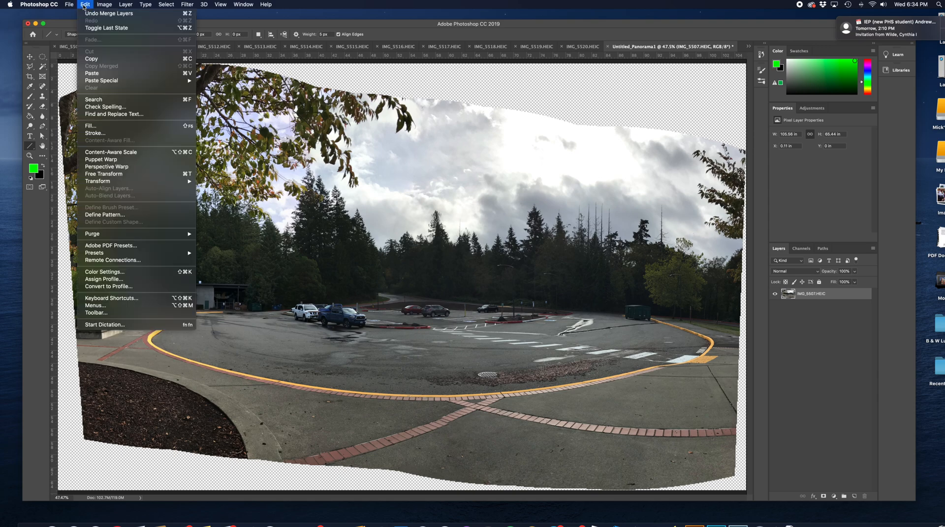
pyautogui.click(85, 5)
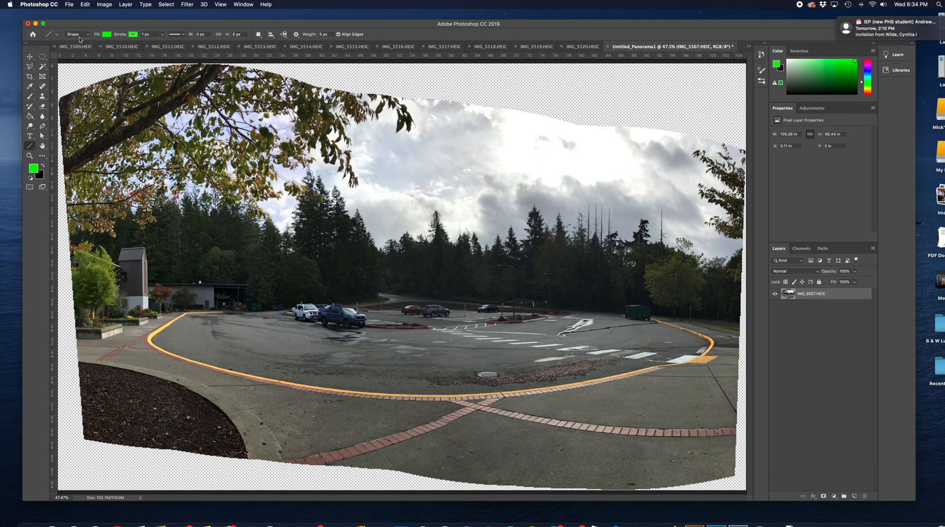
pyautogui.click(85, 5)
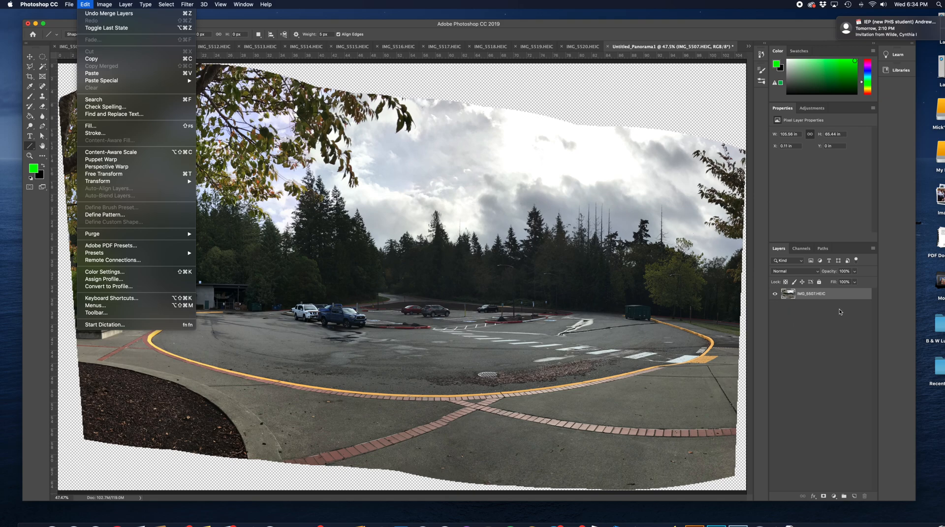
pyautogui.click(845, 298)
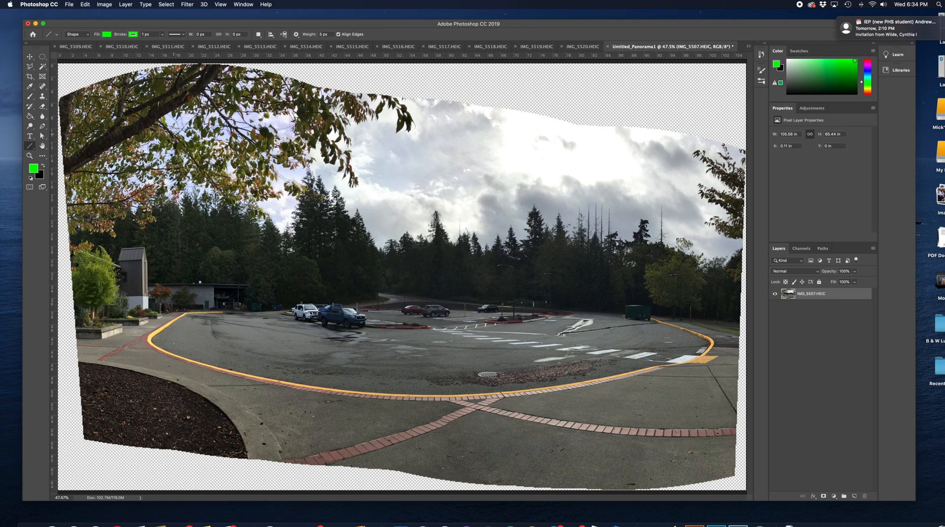
pyautogui.click(87, 5)
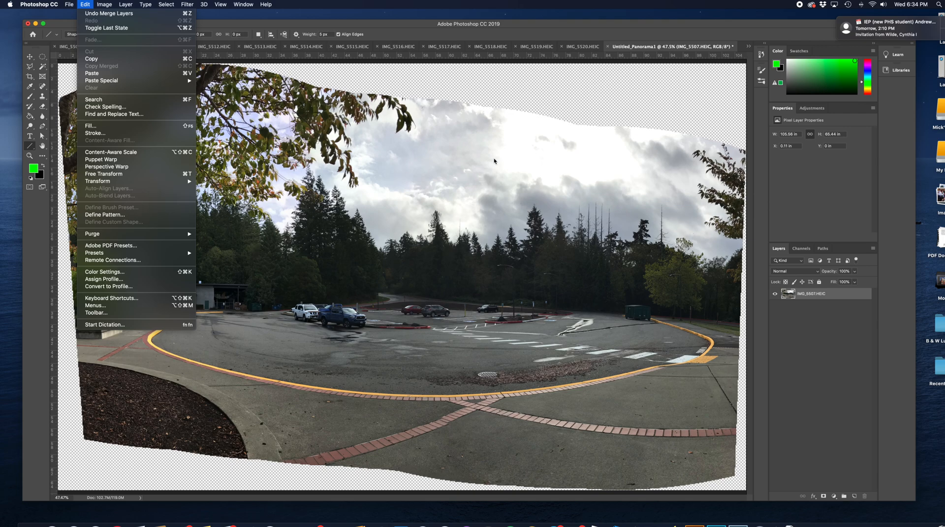
pyautogui.click(786, 350)
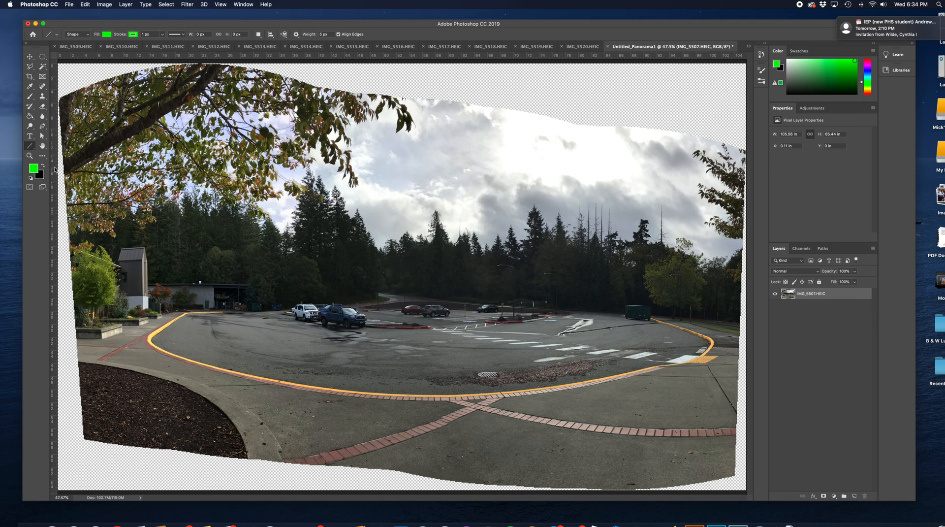
# Crop the panorama's top and bottom edges to a height of about 40 in, cutting off the uneven transparent borders there
pyautogui.click(30, 77)
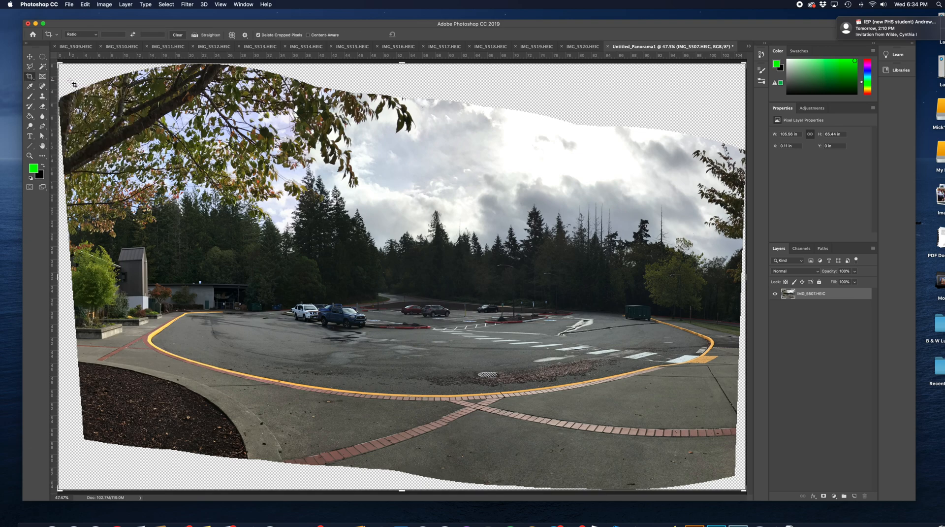
pyautogui.moveTo(403, 64); pyautogui.dragTo(399, 109)
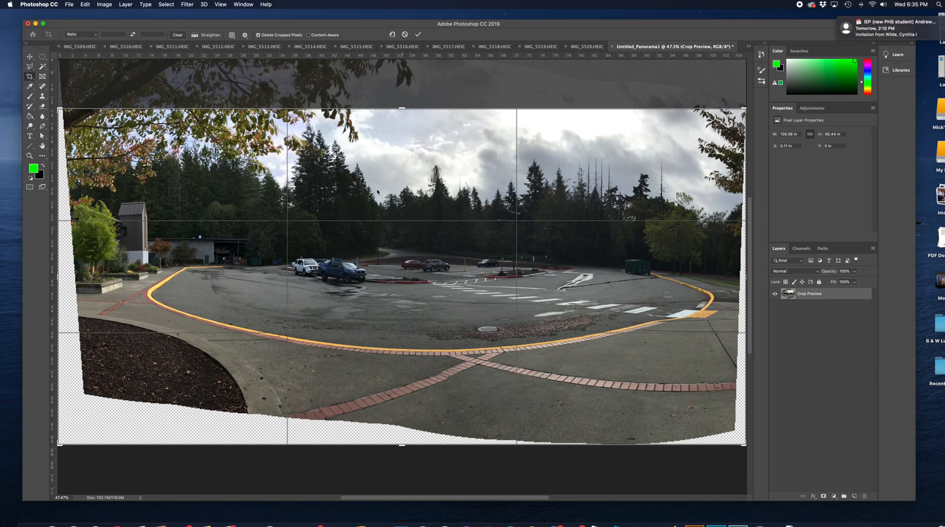
pyautogui.moveTo(397, 442); pyautogui.dragTo(401, 407)
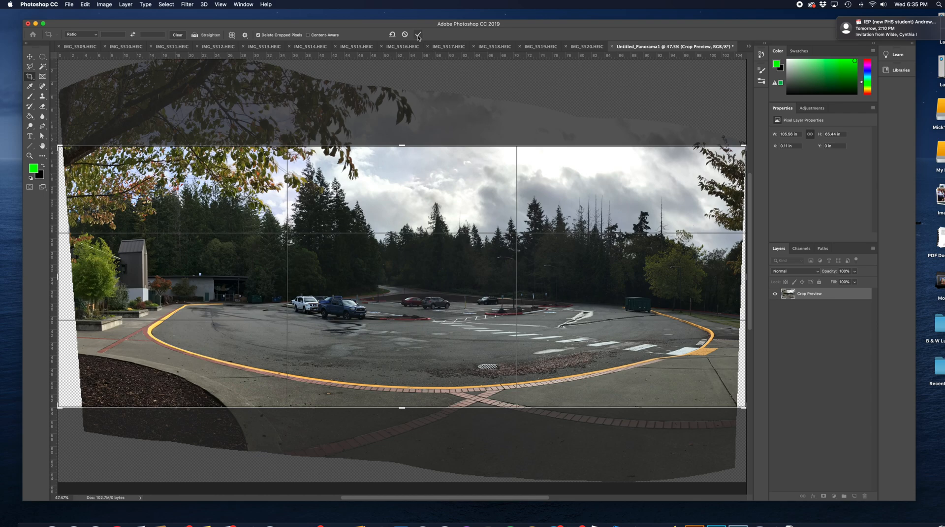
pyautogui.click(418, 36)
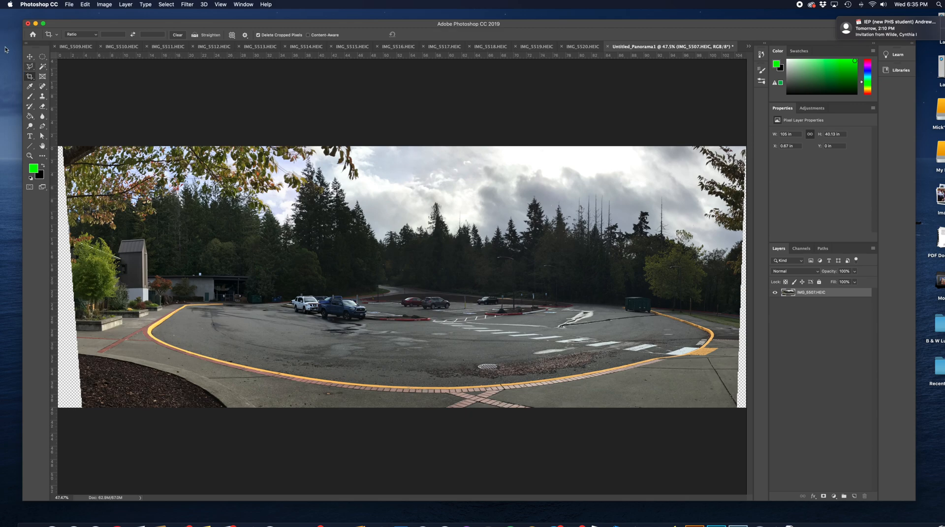
# Select the transparent strip along the panorama's left edge with the Magic Wand tool
pyautogui.click(30, 57)
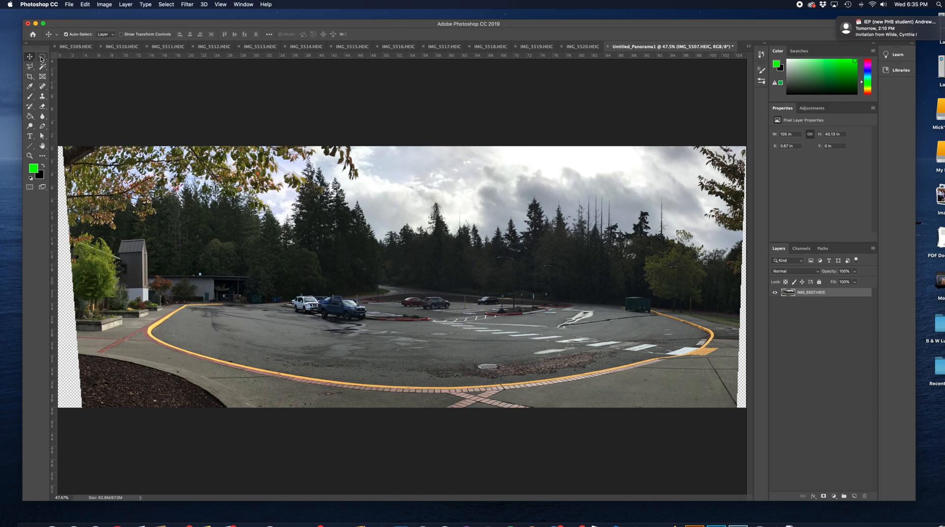
pyautogui.click(42, 67)
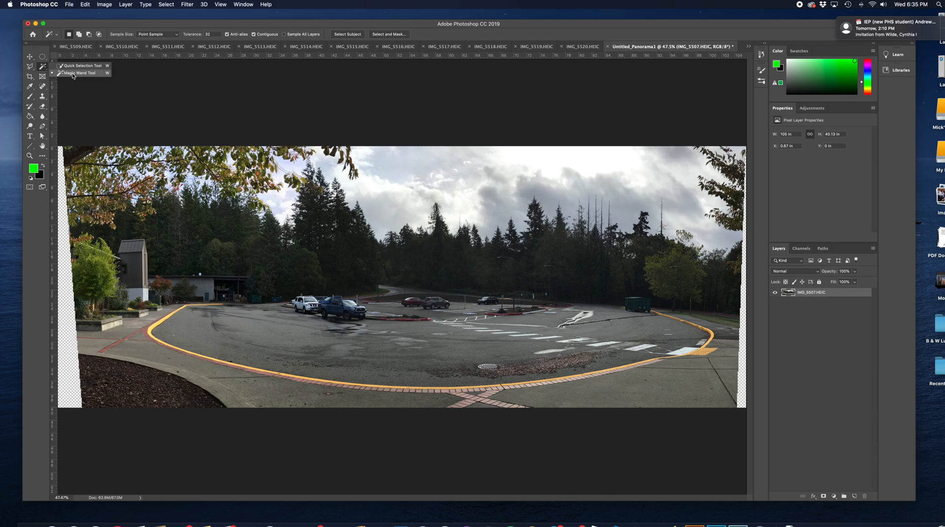
pyautogui.click(73, 76)
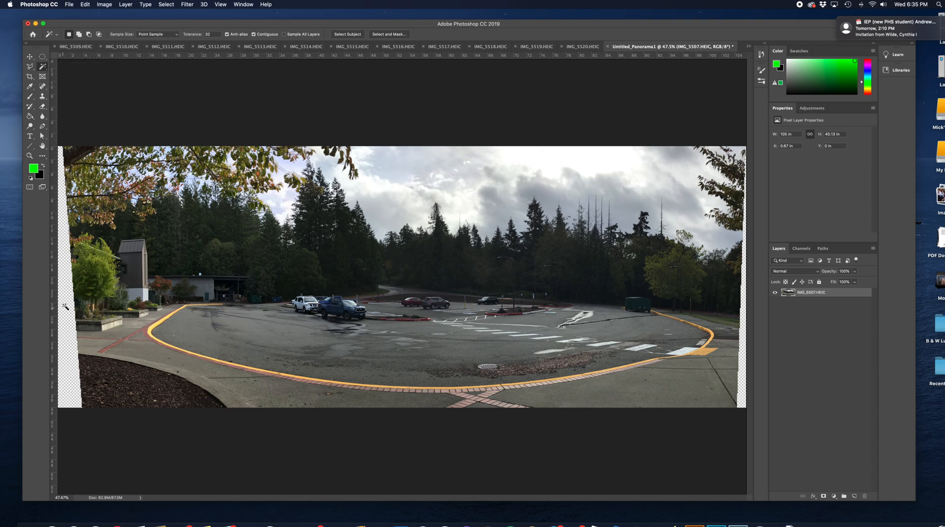
pyautogui.click(69, 284)
# Fill the selected left-edge strip using Content-Aware contents
pyautogui.press('m')
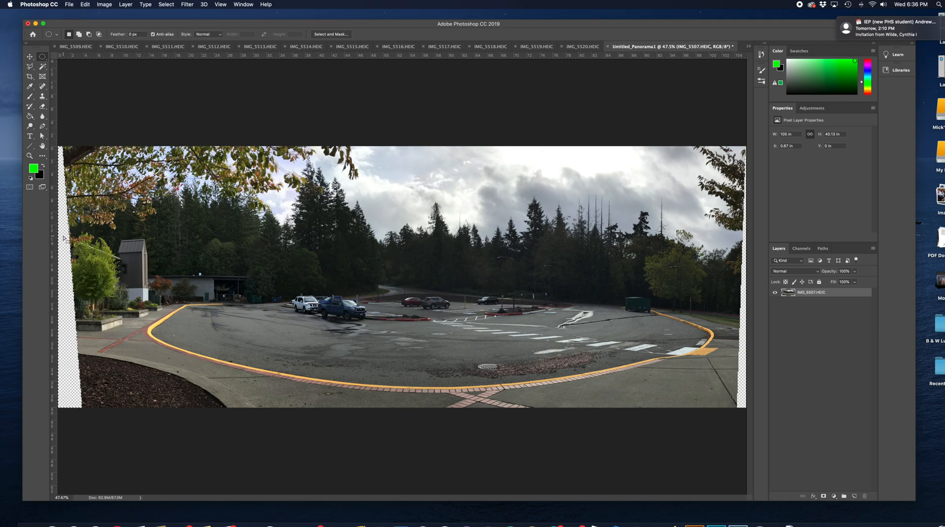
pyautogui.rightClick(64, 237)
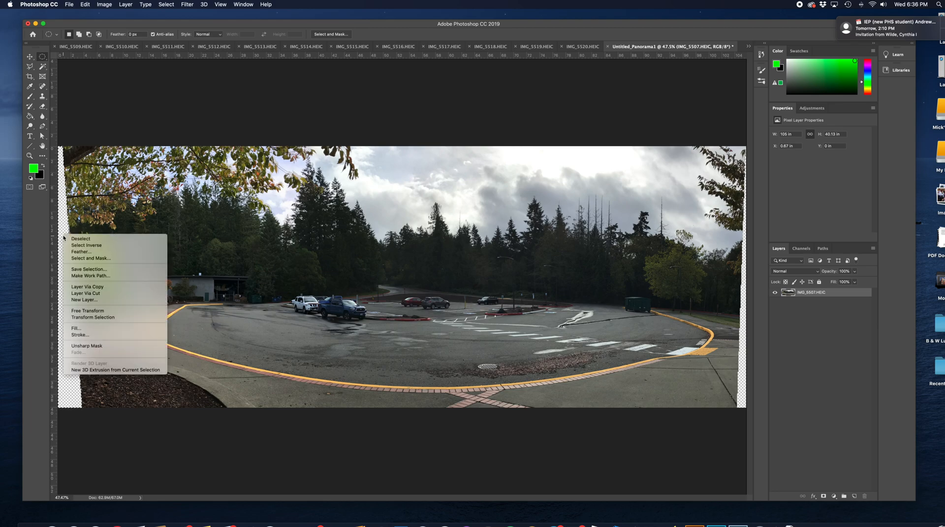
pyautogui.click(77, 328)
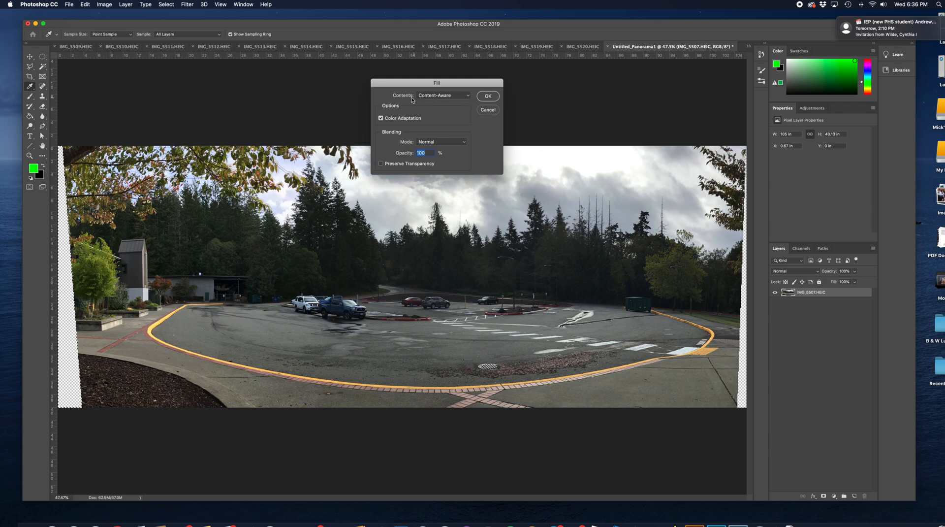
pyautogui.click(466, 98)
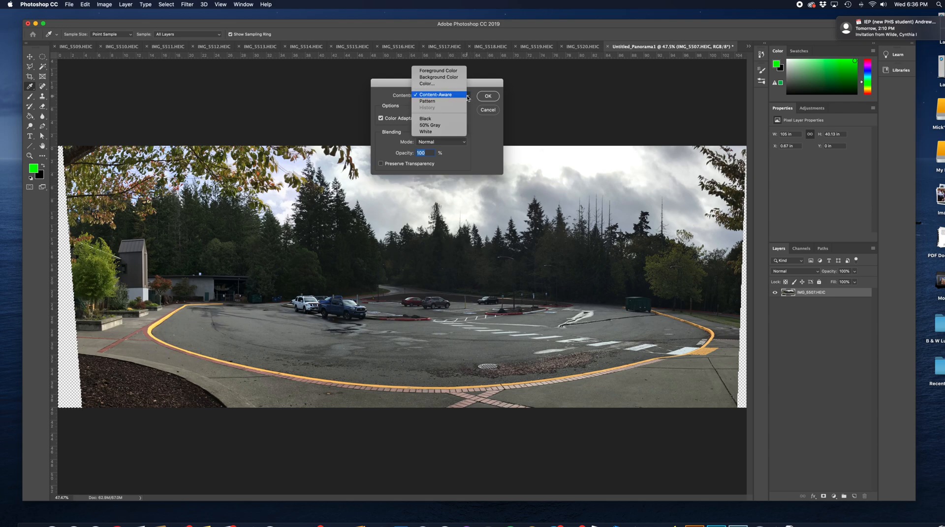
pyautogui.click(435, 120)
pyautogui.click(467, 97)
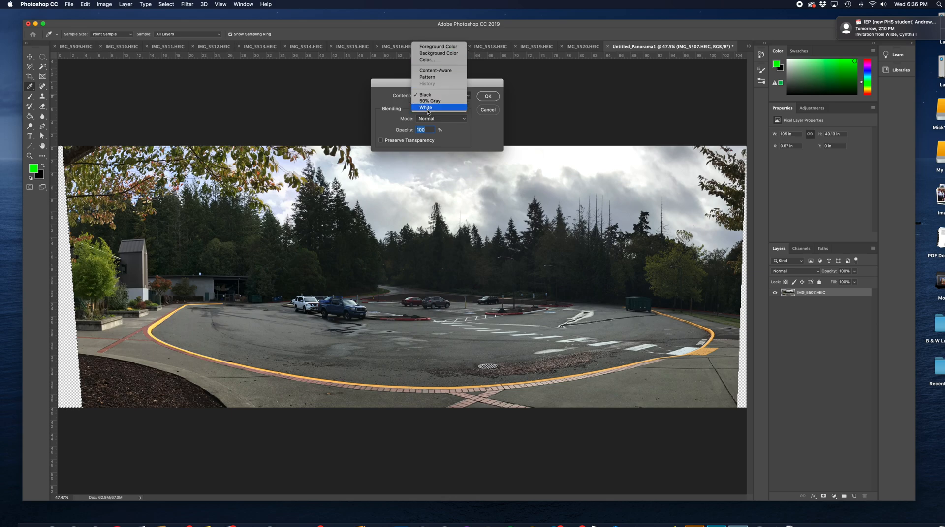
pyautogui.click(445, 71)
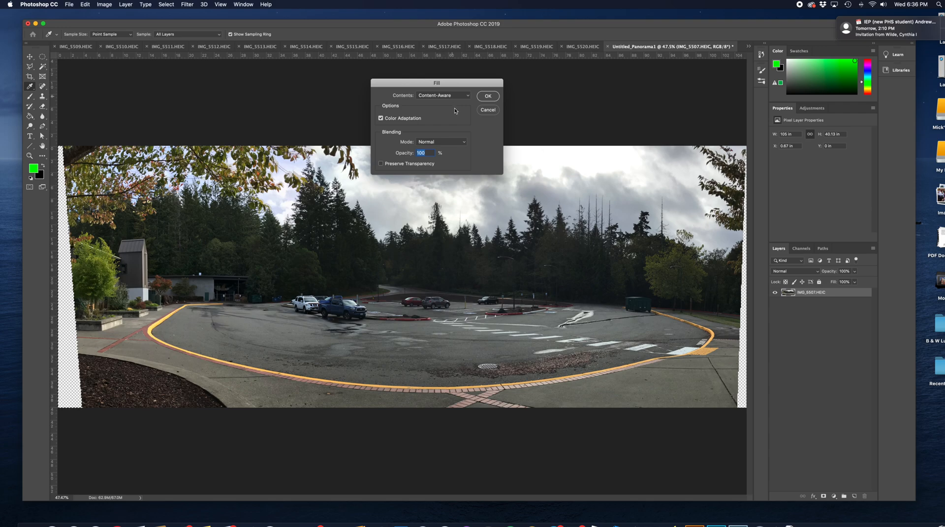
pyautogui.click(489, 97)
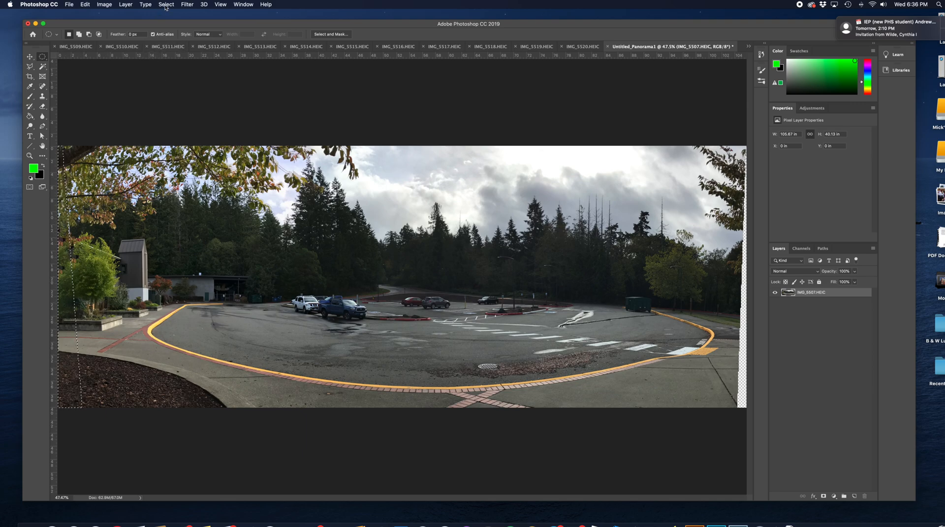
# Clear the left-edge selection and select the transparent strip along the panorama's right edge with the Magic Wand tool
pyautogui.click(166, 5)
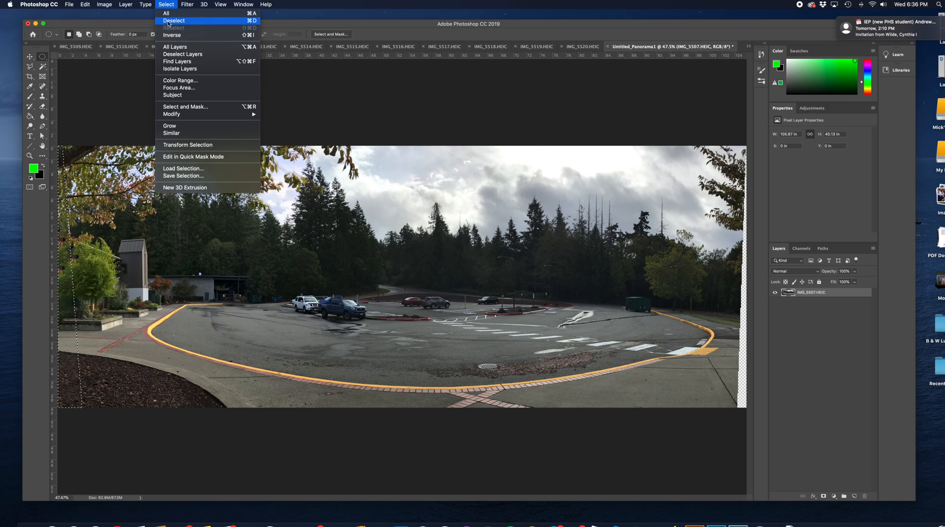
pyautogui.click(168, 21)
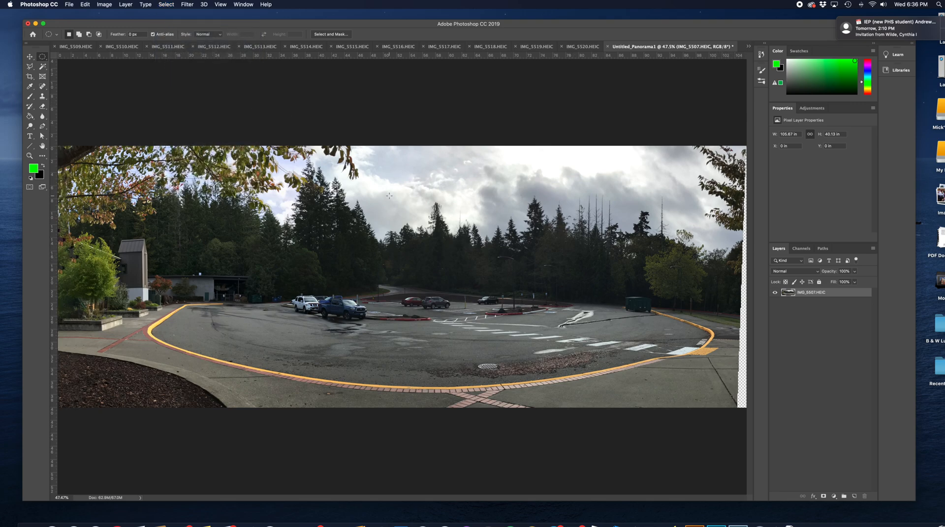
pyautogui.click(43, 68)
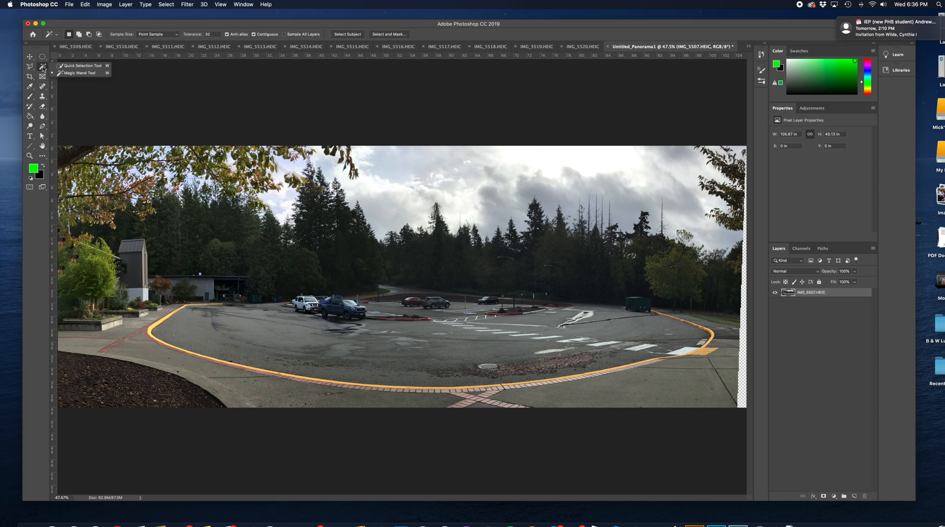
pyautogui.click(72, 74)
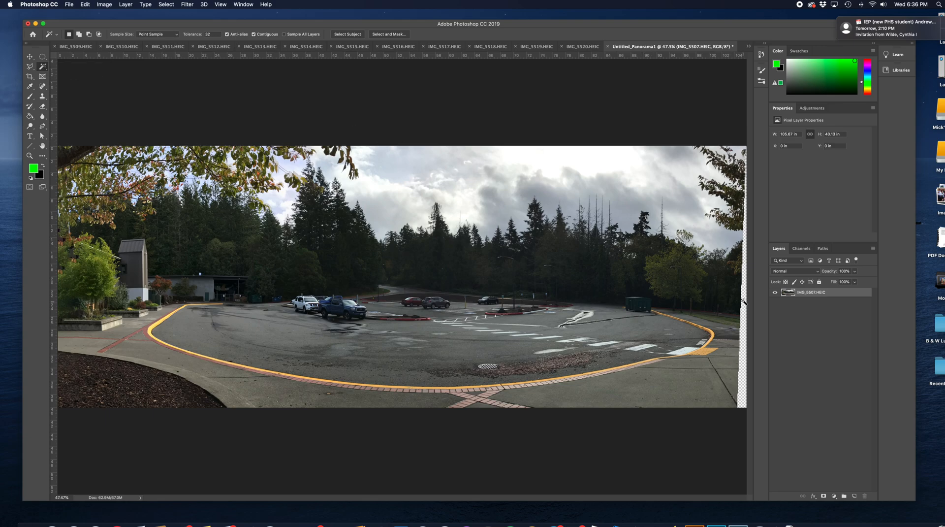
pyautogui.click(744, 295)
# Fill the selected right-edge strip using Content-Aware contents and deselect it
pyautogui.press('m')
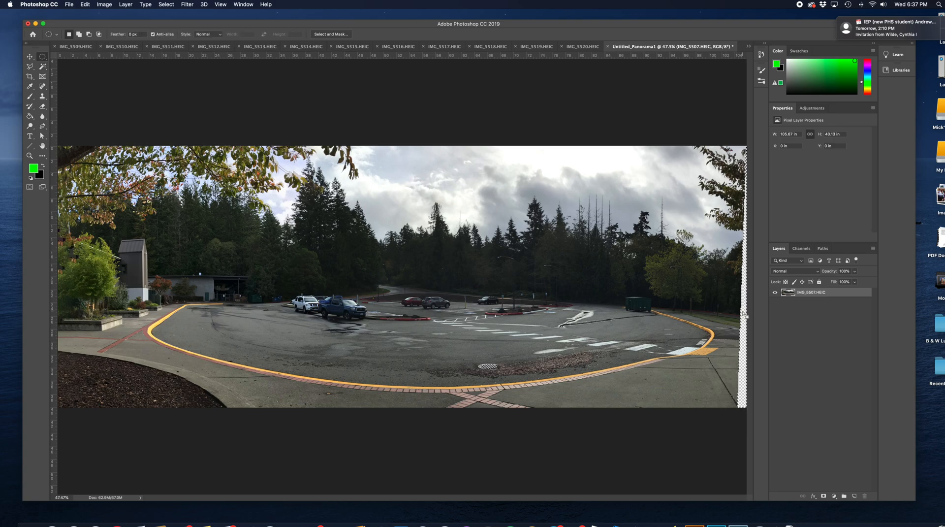
pyautogui.rightClick(743, 313)
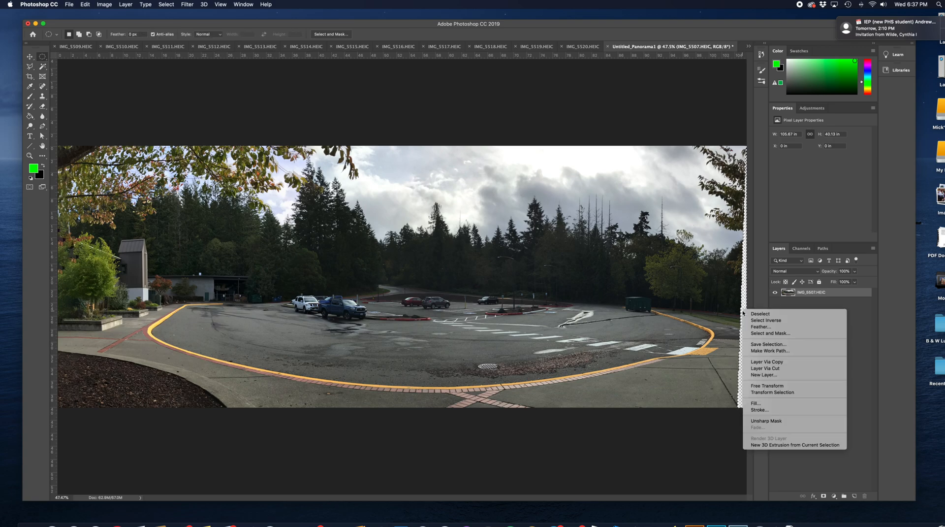
pyautogui.click(761, 405)
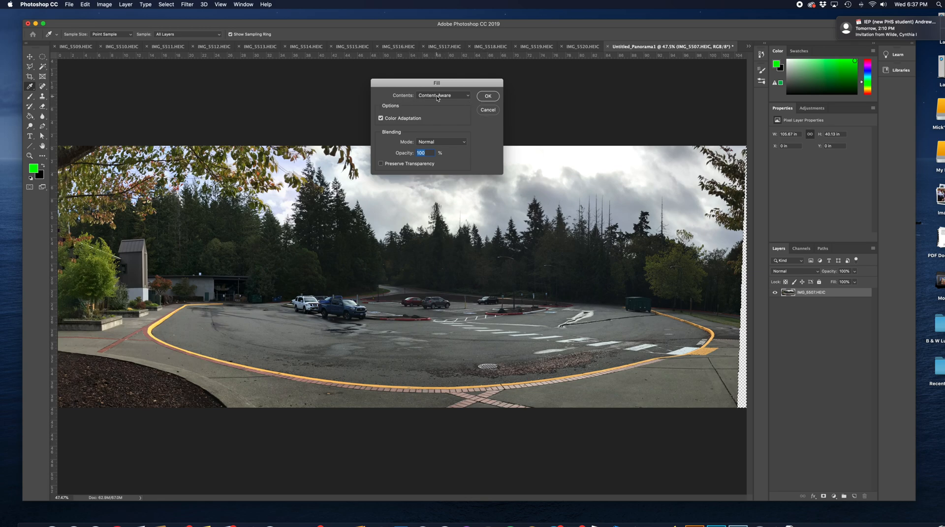
pyautogui.click(489, 96)
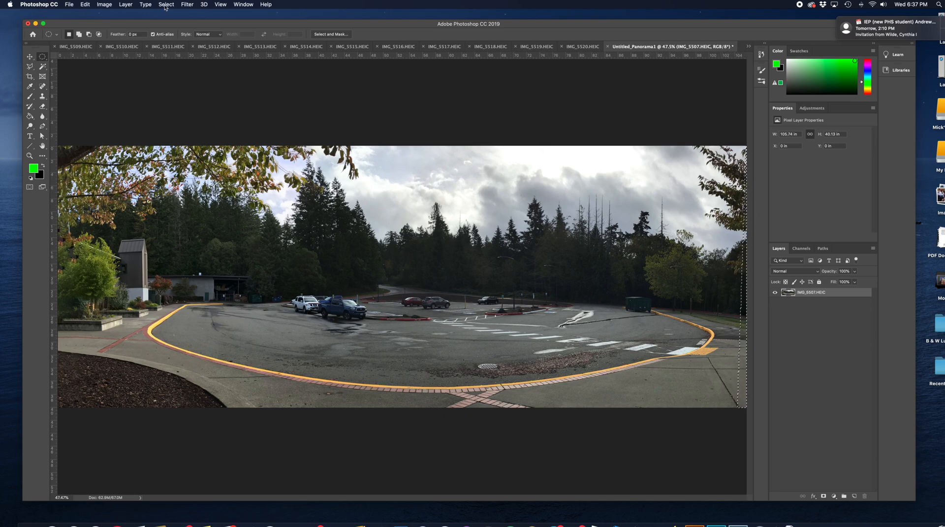
pyautogui.click(166, 5)
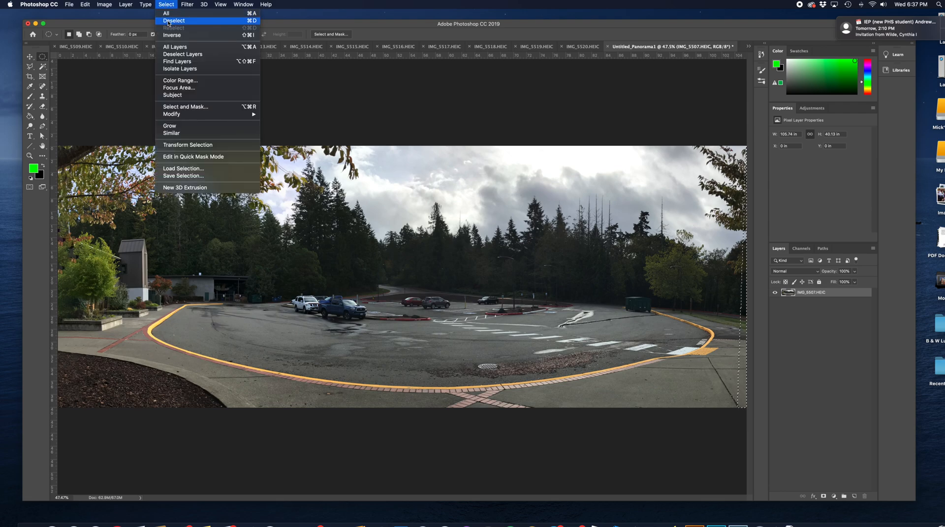
pyautogui.click(168, 21)
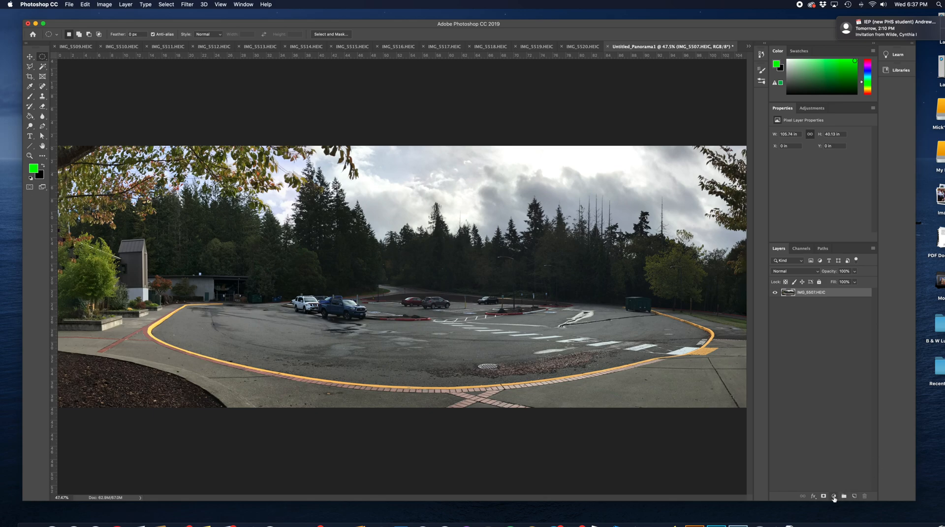
# Add a Levels adjustment layer above the panorama and set its RGB midtone level to 0.87
pyautogui.click(834, 496)
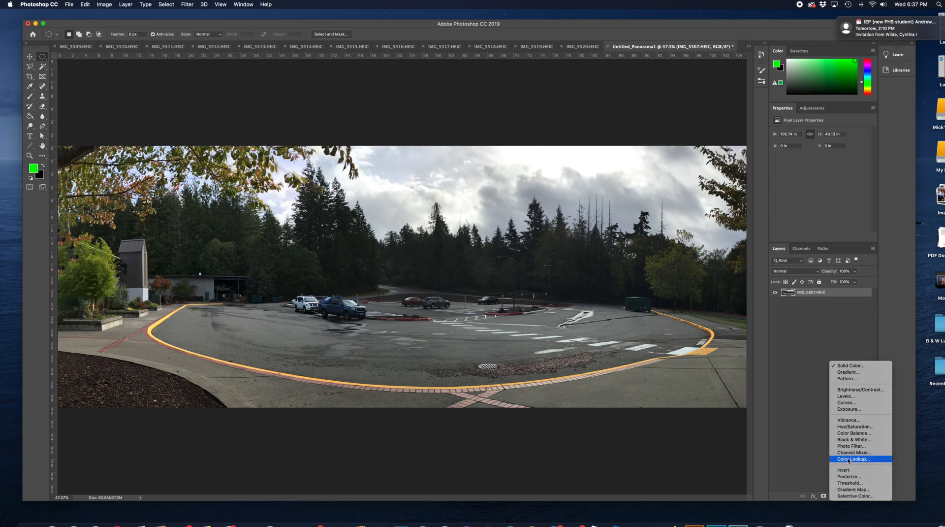
pyautogui.click(852, 398)
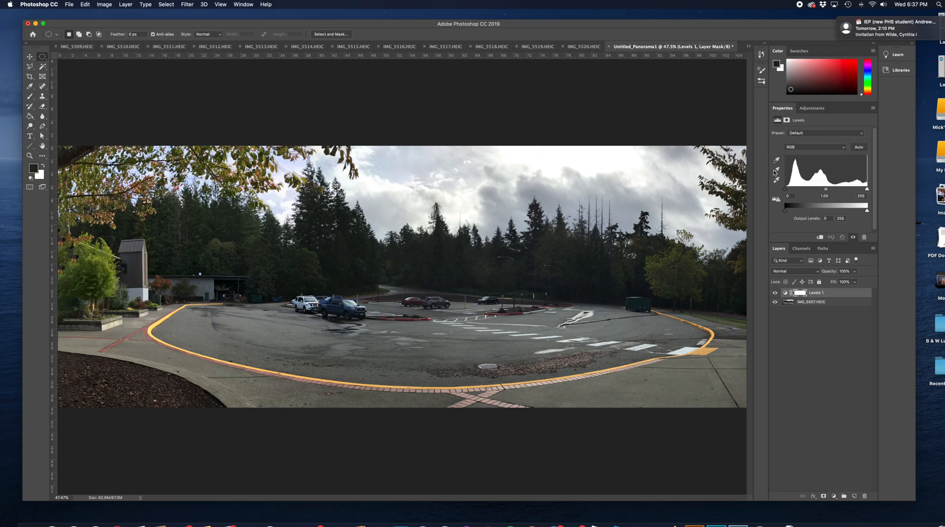
pyautogui.click(777, 170)
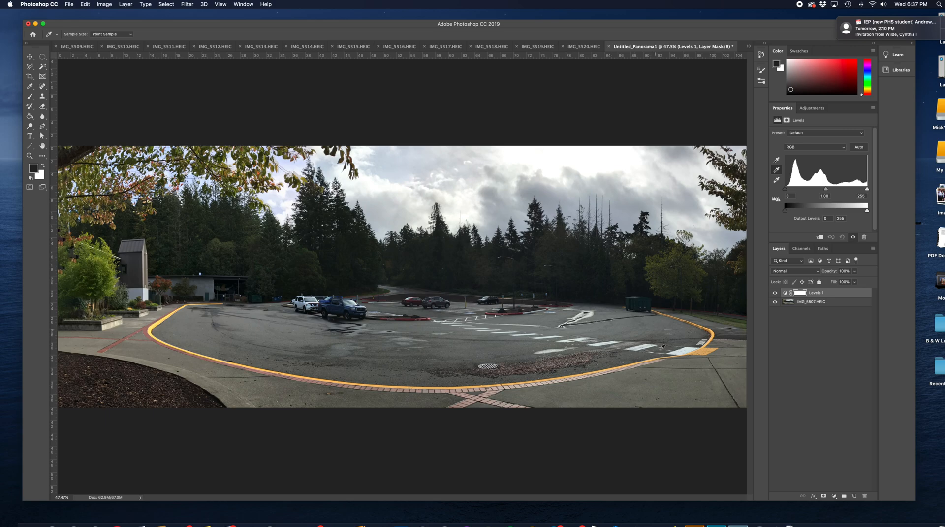
pyautogui.click(730, 333)
pyautogui.moveTo(827, 192); pyautogui.dragTo(827, 194)
# Try a default Black & White adjustment layer above the Levels layer and delete it
pyautogui.click(833, 496)
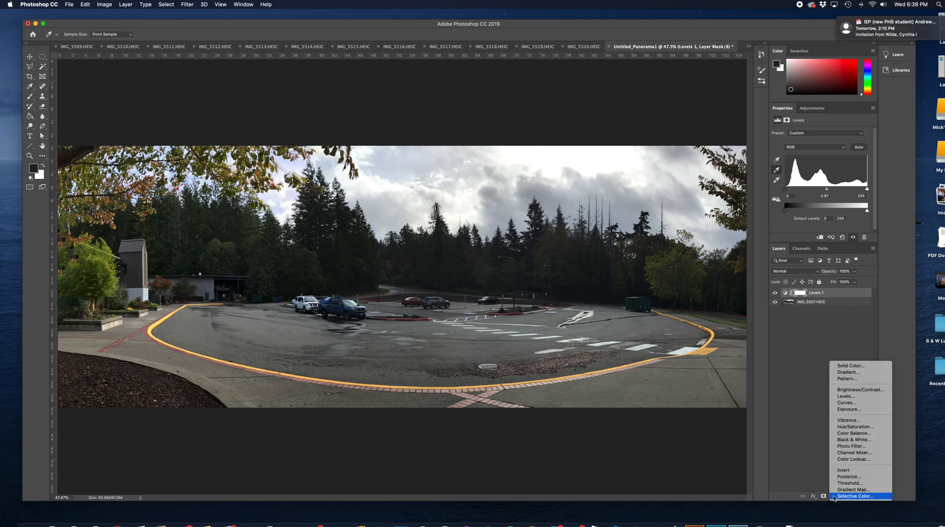
pyautogui.click(855, 440)
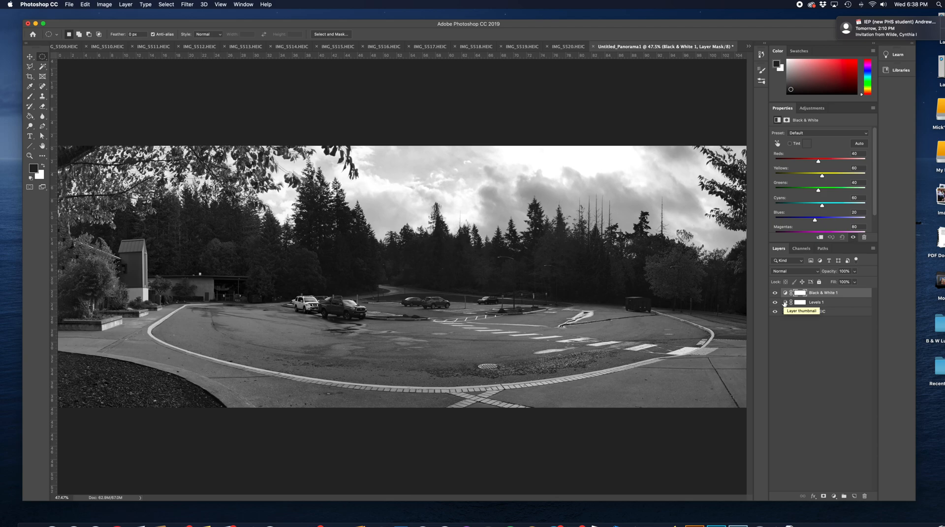
pyautogui.rightClick(846, 294)
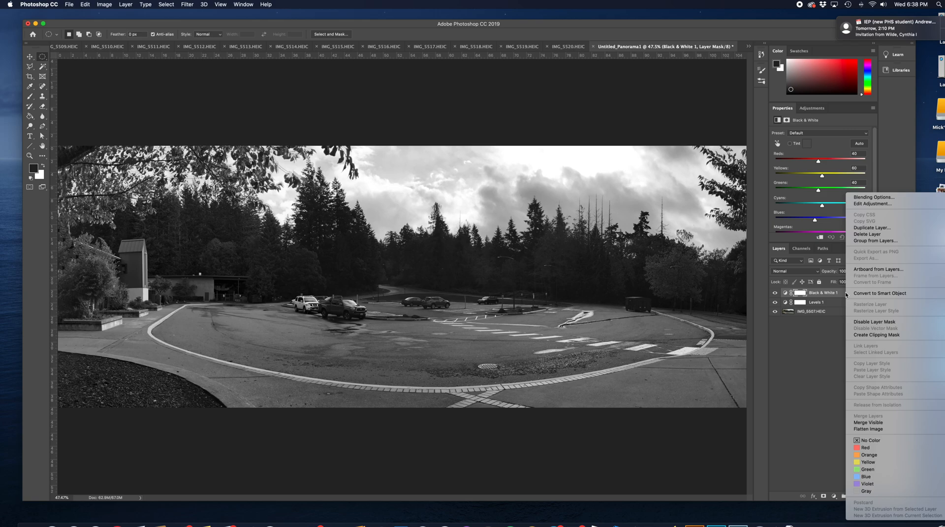
pyautogui.click(873, 236)
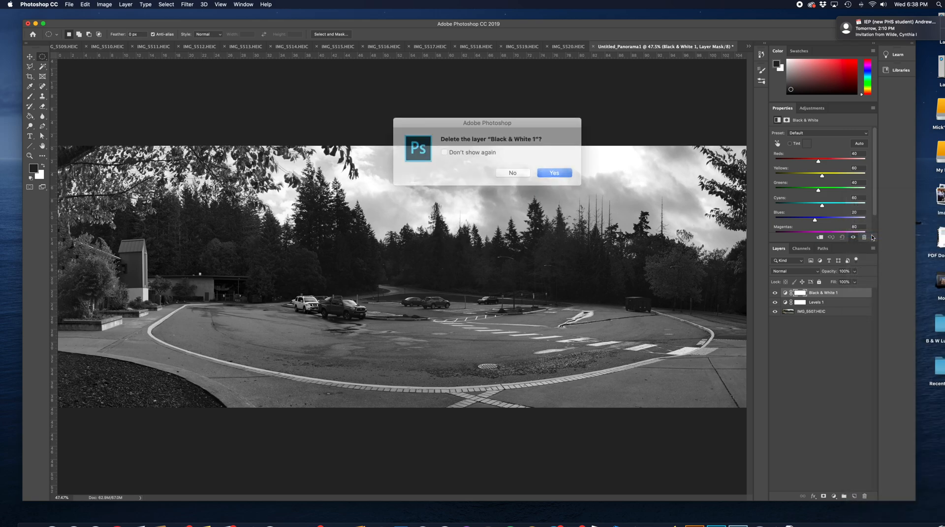
pyautogui.click(555, 170)
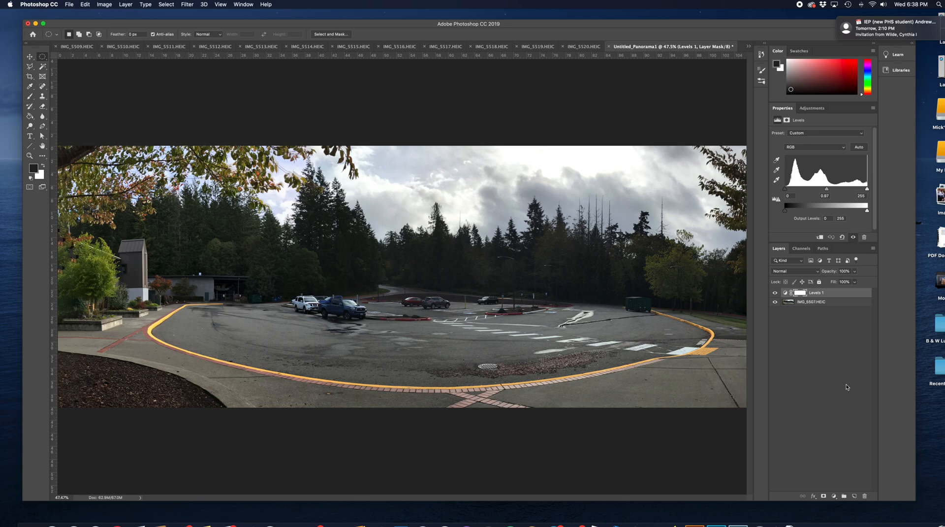
# Save the panorama in Photoshop format as Untitled_Panorama1.psd in the Panoramic folder, with layers and maximized compatibility
pyautogui.click(70, 5)
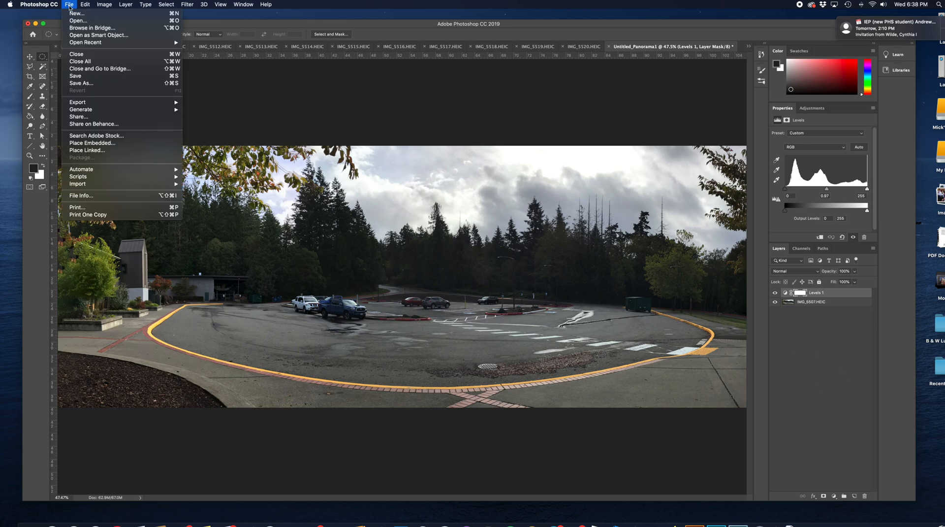
pyautogui.click(86, 88)
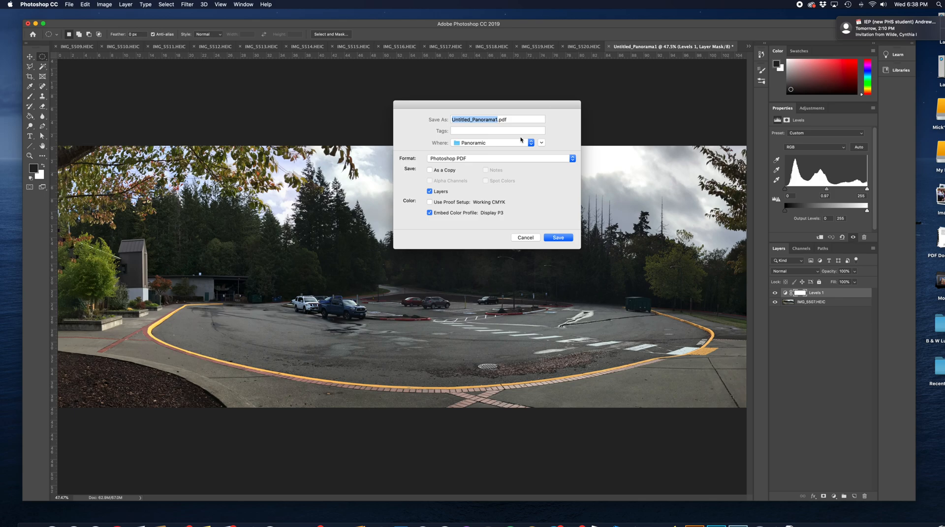
pyautogui.click(572, 159)
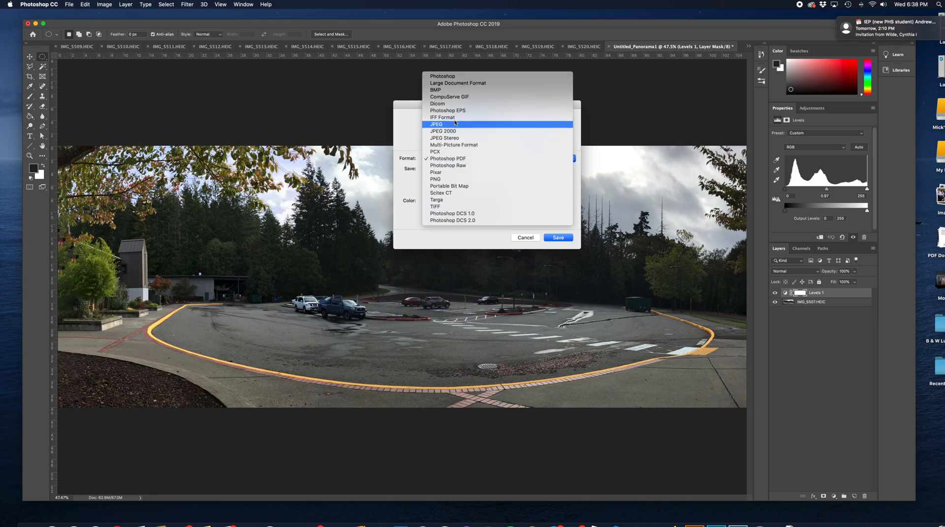
pyautogui.click(451, 76)
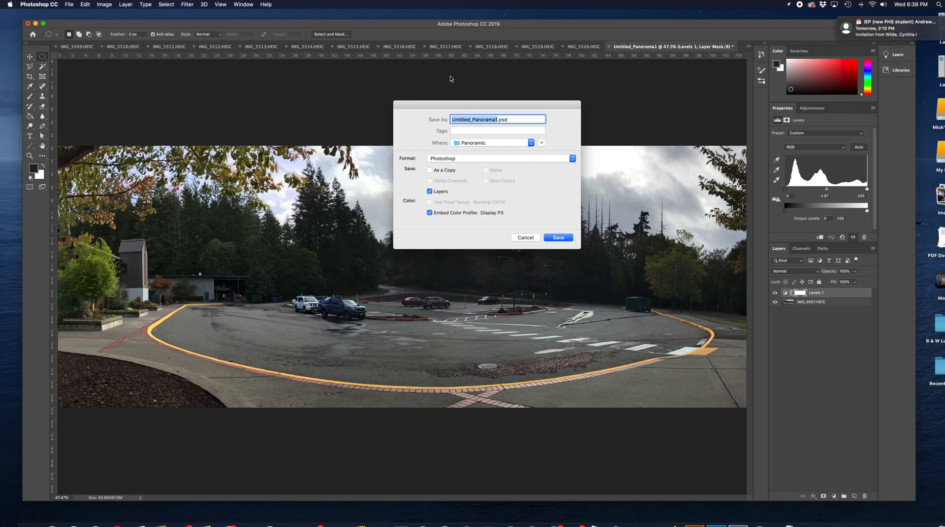
pyautogui.click(559, 238)
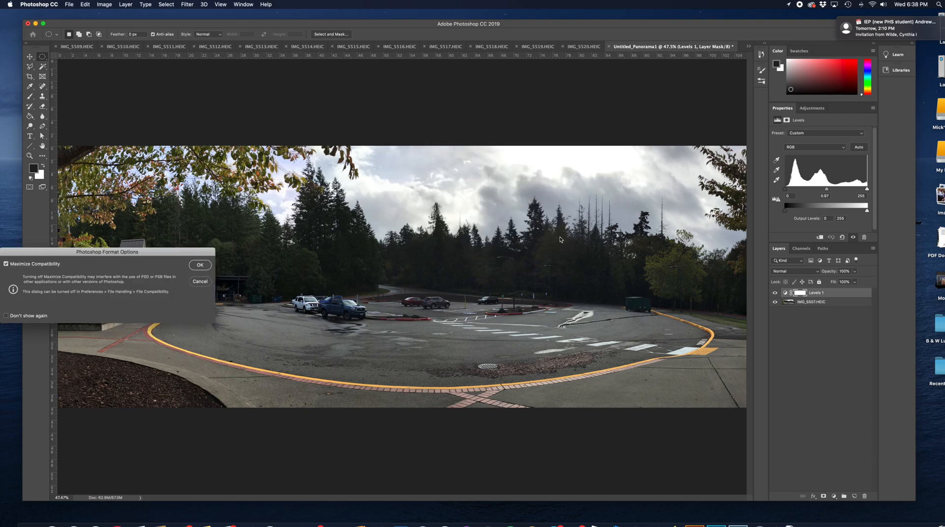
pyautogui.click(200, 266)
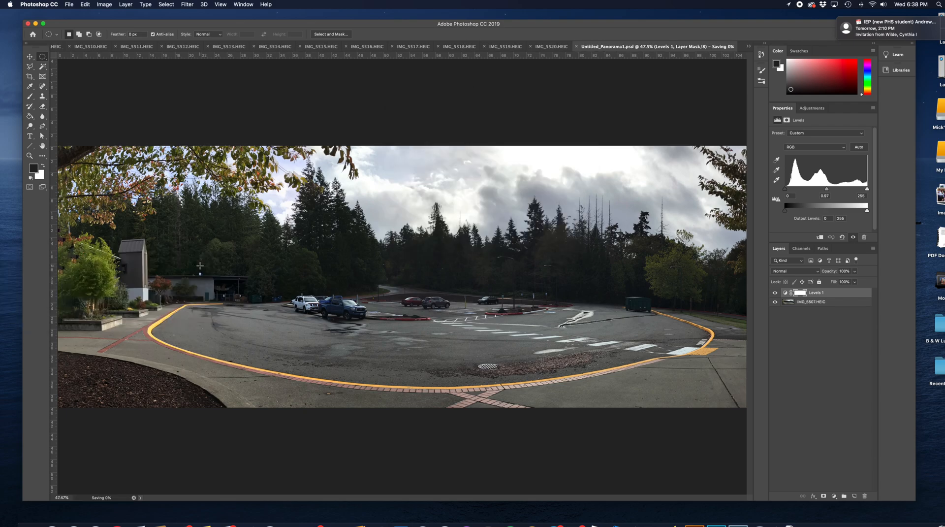
# Save a JPEG version of the panorama in the Panoramic folder with High quality and the Baseline ("Standard") format option
pyautogui.click(69, 4)
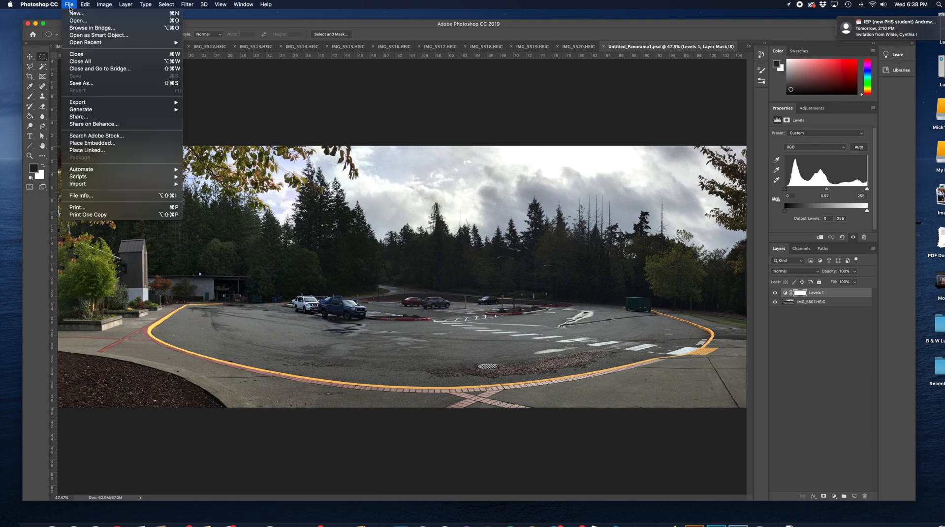
pyautogui.click(74, 84)
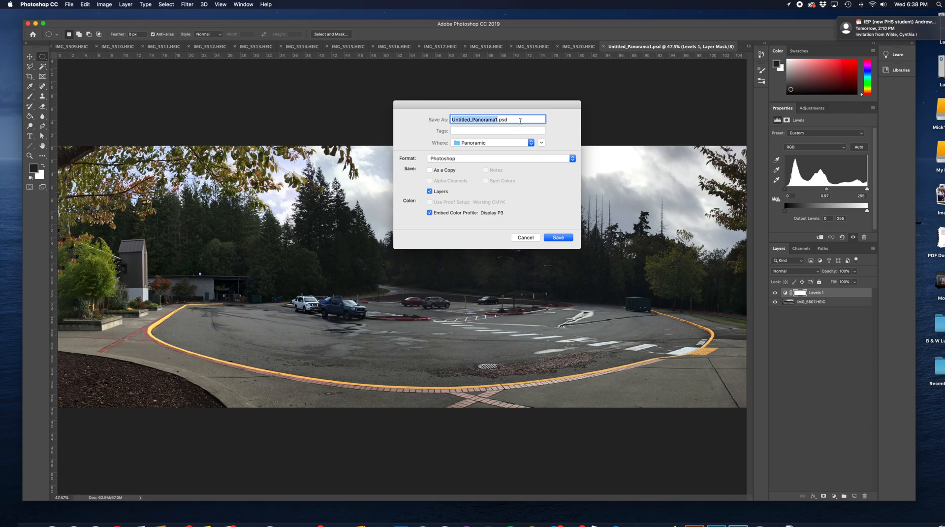
pyautogui.click(572, 159)
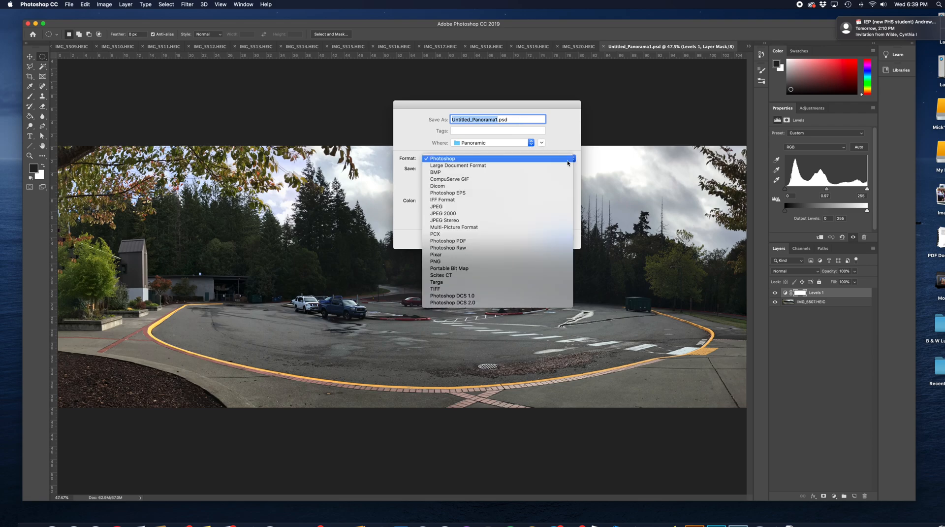
pyautogui.click(449, 207)
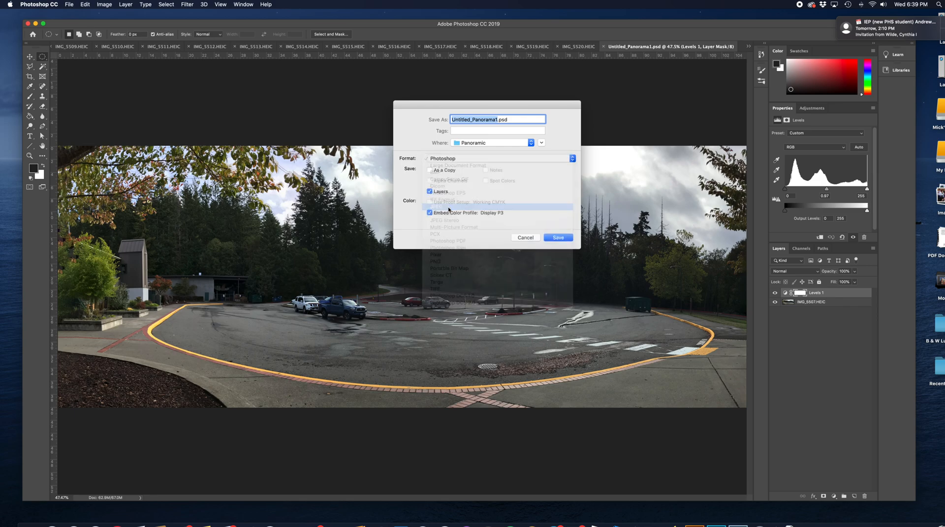
pyautogui.click(560, 238)
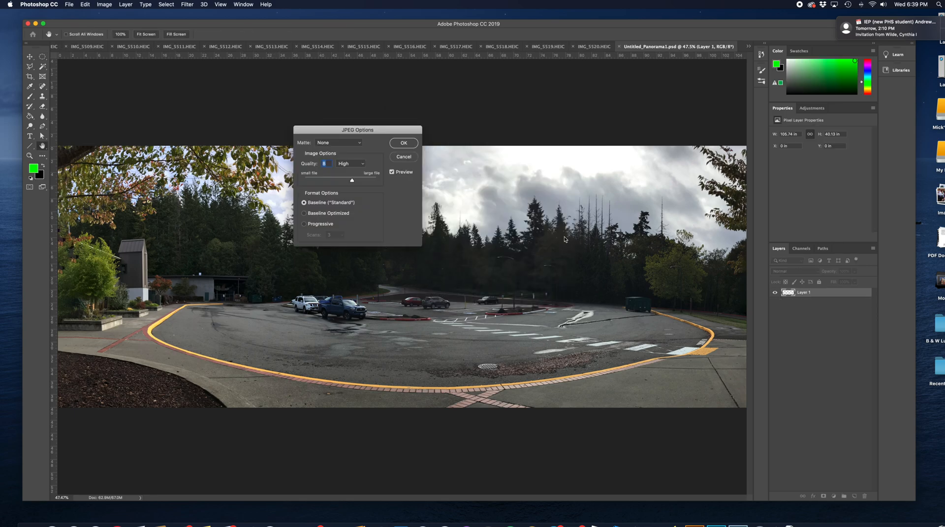
pyautogui.click(404, 143)
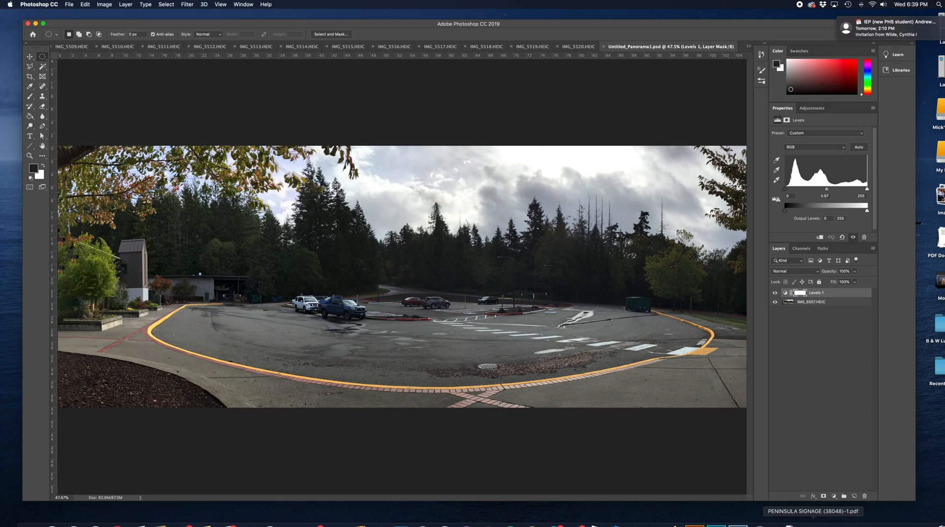
pyautogui.click(838, 523)
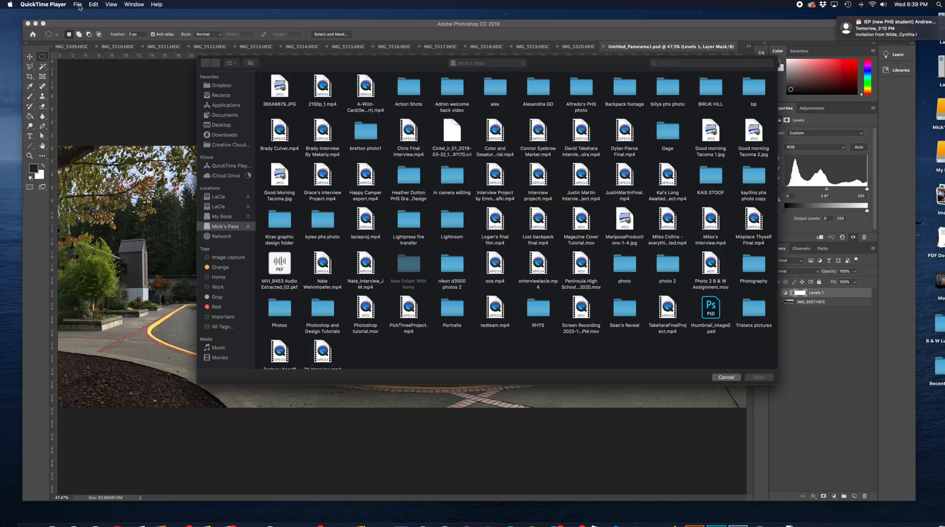
pyautogui.click(726, 377)
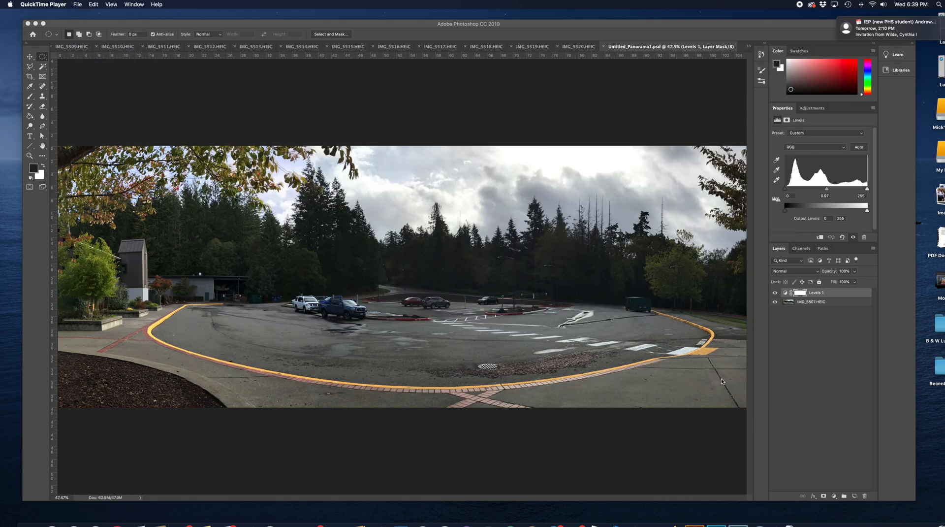
pyautogui.click(79, 5)
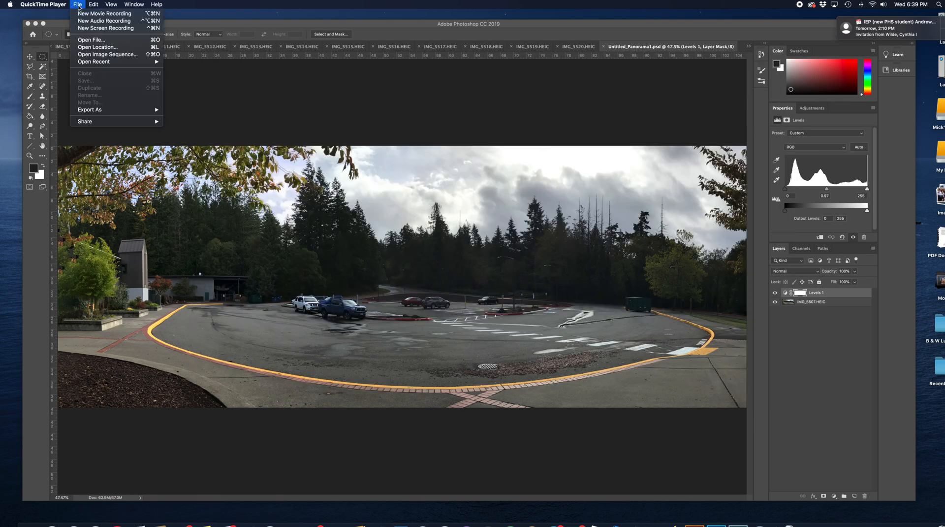
pyautogui.click(81, 28)
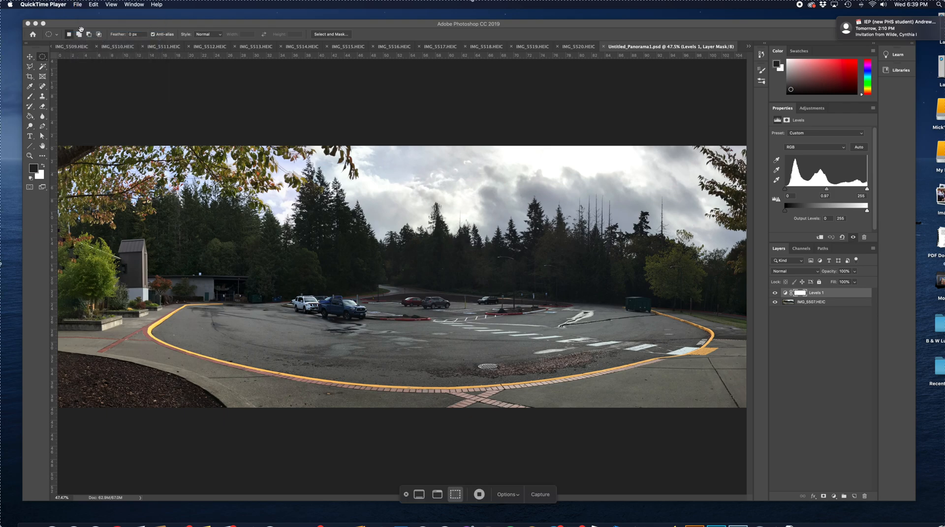